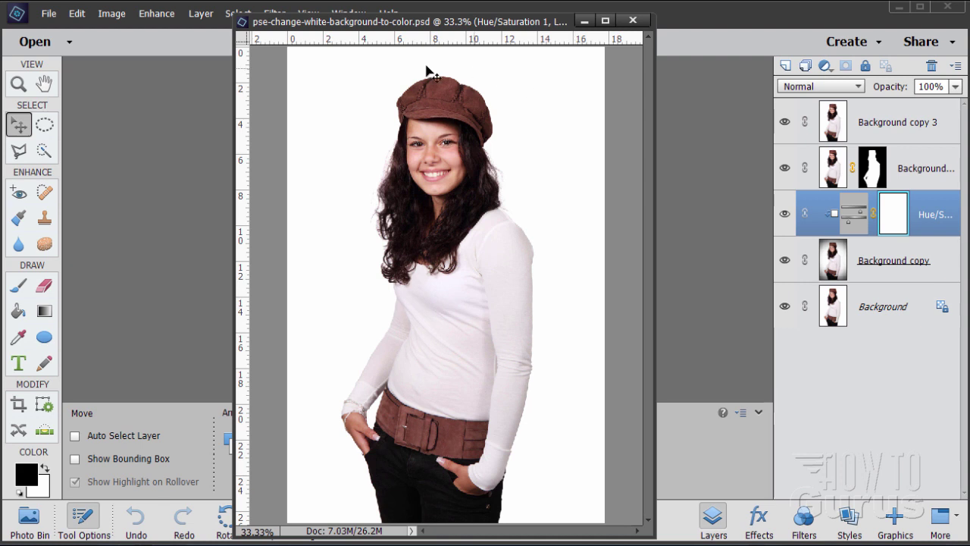
# Step: Hide the Background copy 3 layer to view the finished color background, and close the example document
pyautogui.click(785, 124)
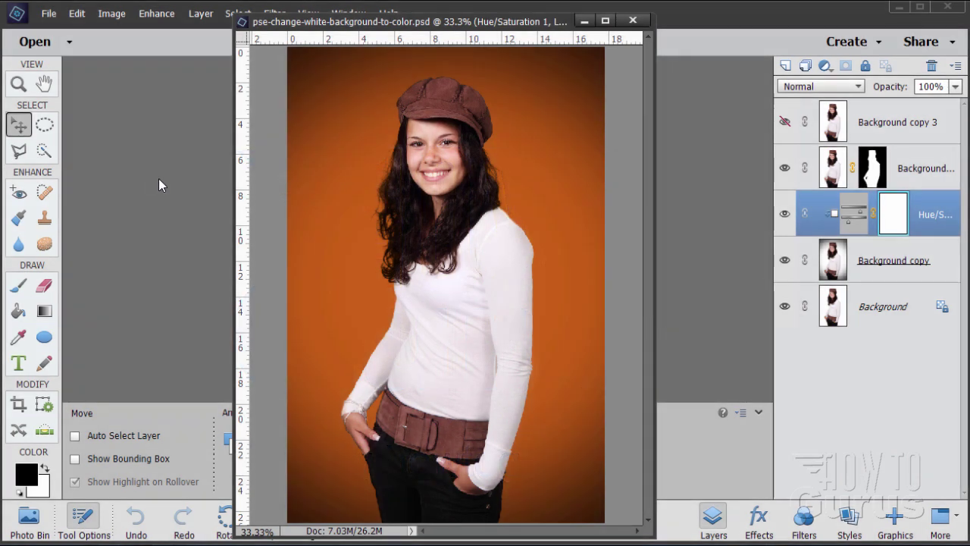
pyautogui.click(633, 21)
pyautogui.click(491, 231)
# Step: Float attractive-15765_1920.jpg in an enlarged window and zoom the photo to 33.3%
pyautogui.moveTo(161, 72); pyautogui.dragTo(393, 82)
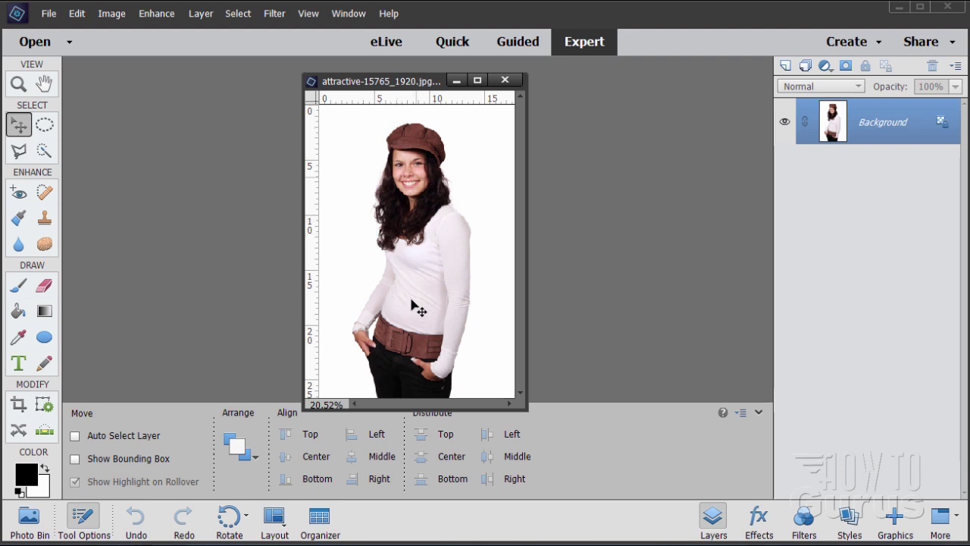
pyautogui.moveTo(397, 85); pyautogui.dragTo(321, 25)
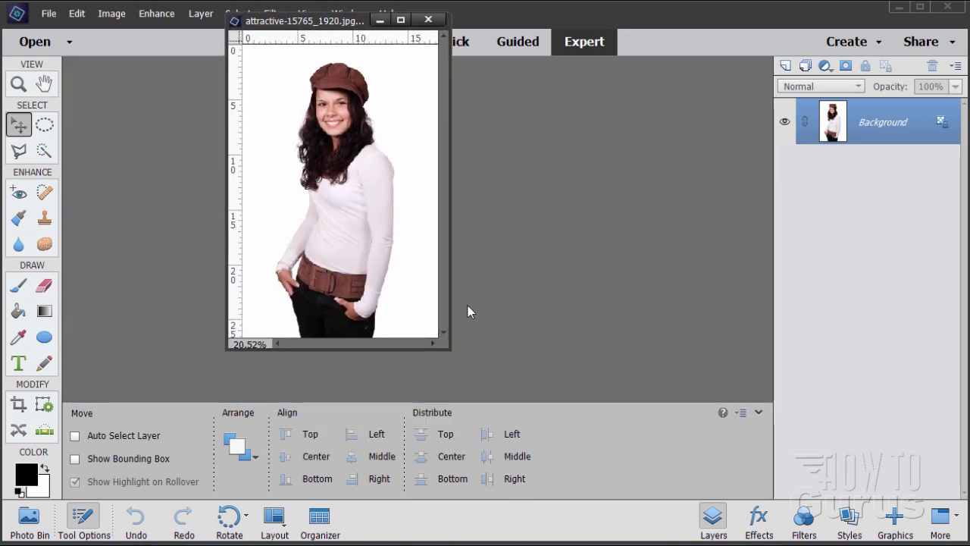
pyautogui.moveTo(449, 348); pyautogui.dragTo(627, 537)
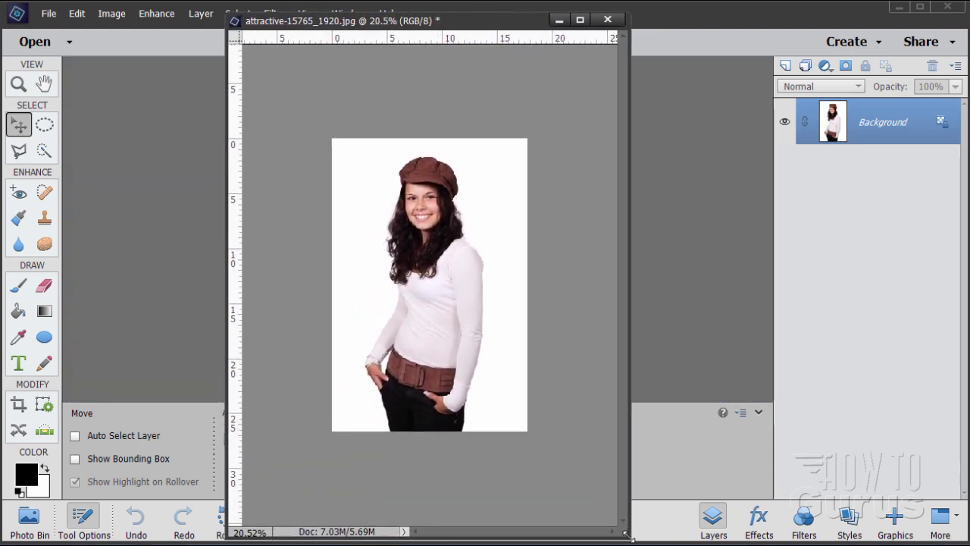
pyautogui.click(19, 84)
pyautogui.click(440, 260)
pyautogui.click(440, 260)
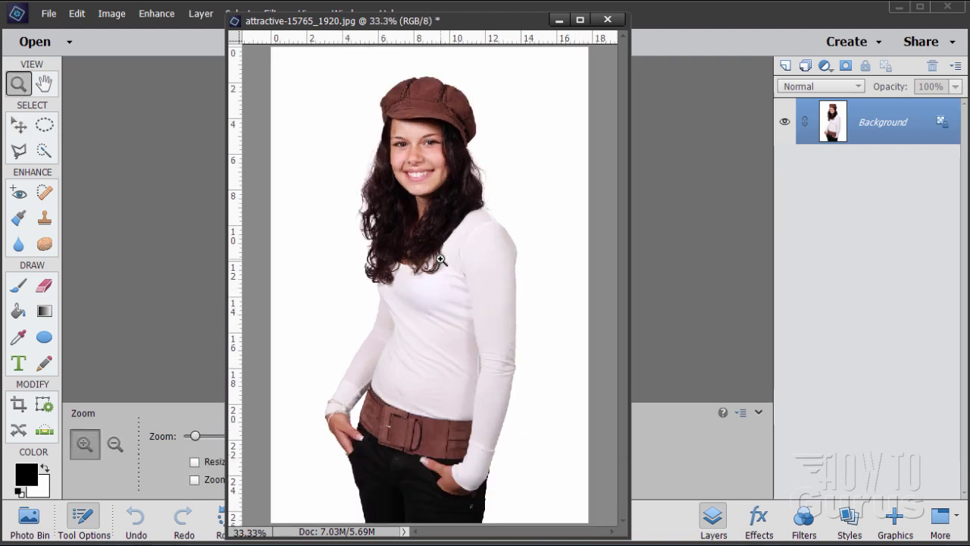
pyautogui.moveTo(460, 22); pyautogui.dragTo(522, 22)
pyautogui.click(19, 126)
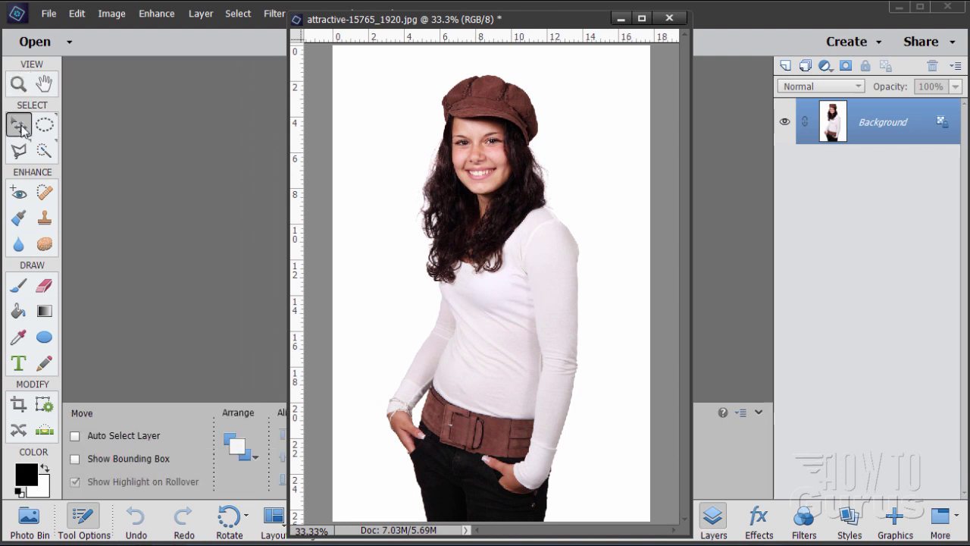
# Step: Check the floating-document options in the General preferences and try docking and refloating the photo window
pyautogui.click(78, 14)
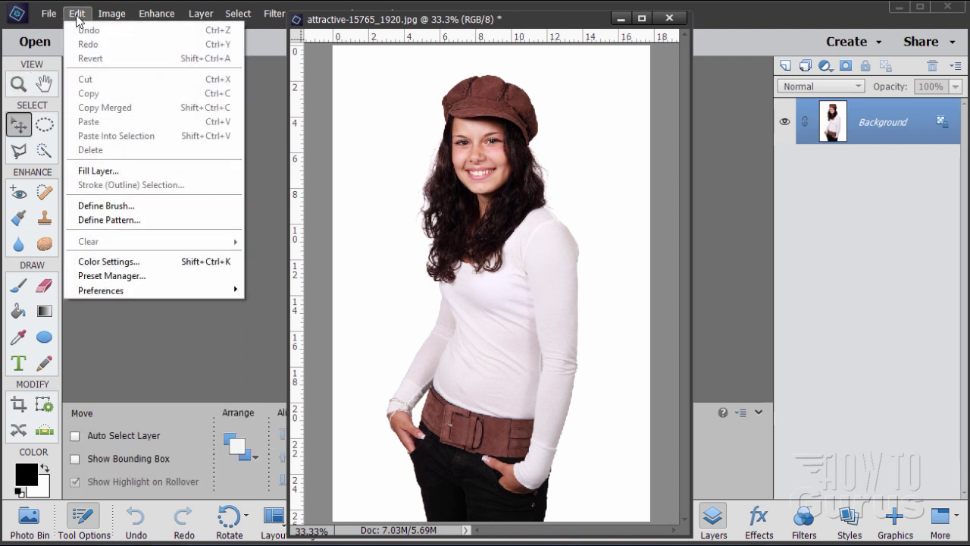
pyautogui.moveTo(137, 292)
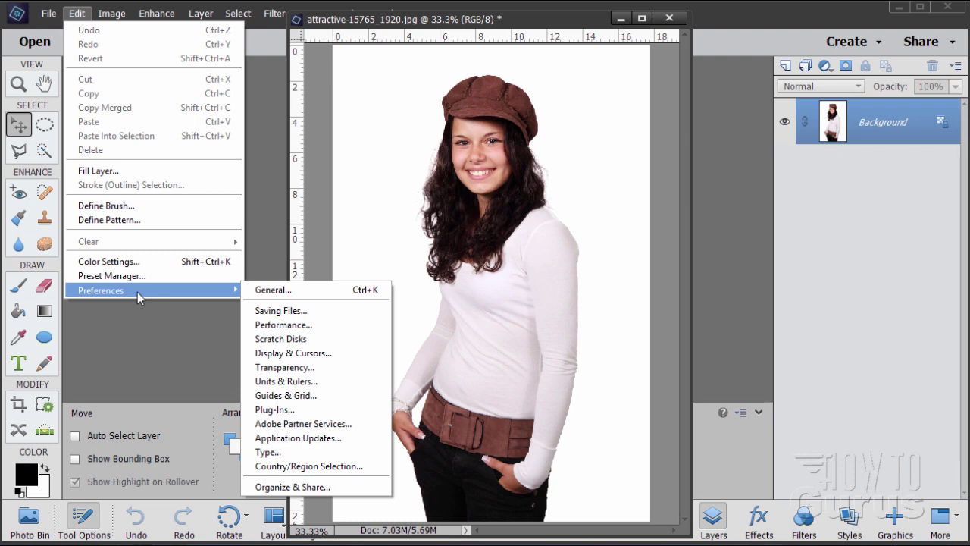
pyautogui.click(258, 290)
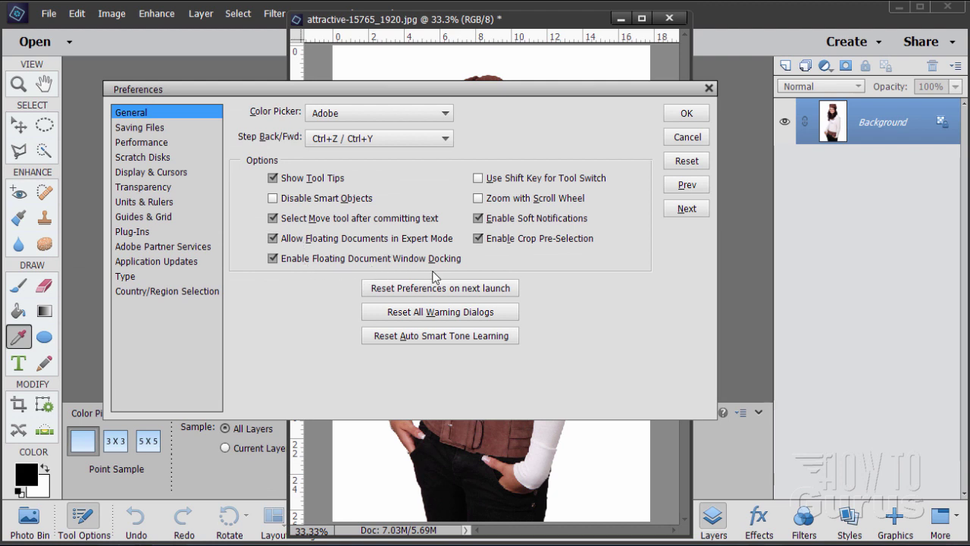
pyautogui.click(686, 115)
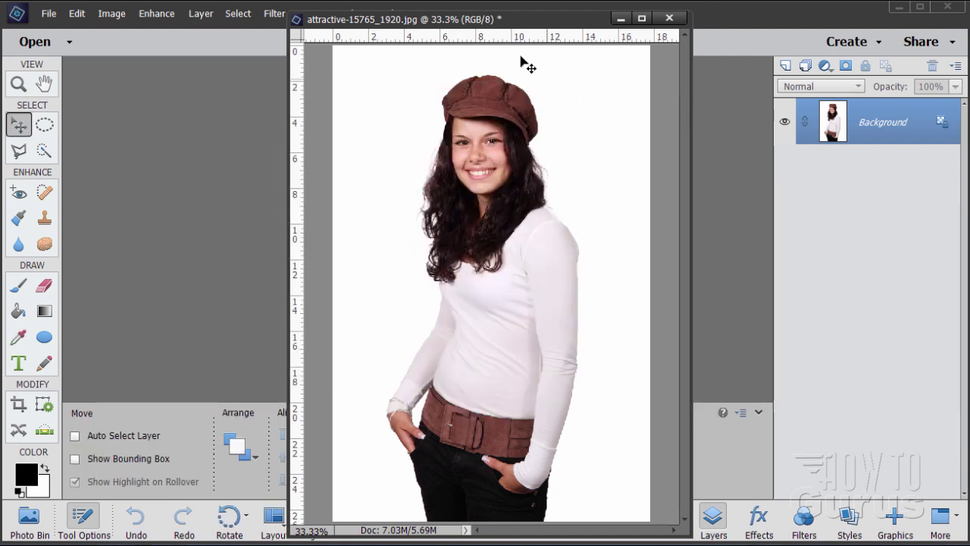
pyautogui.moveTo(513, 30); pyautogui.dragTo(448, 60)
pyautogui.moveTo(226, 67); pyautogui.dragTo(515, 22)
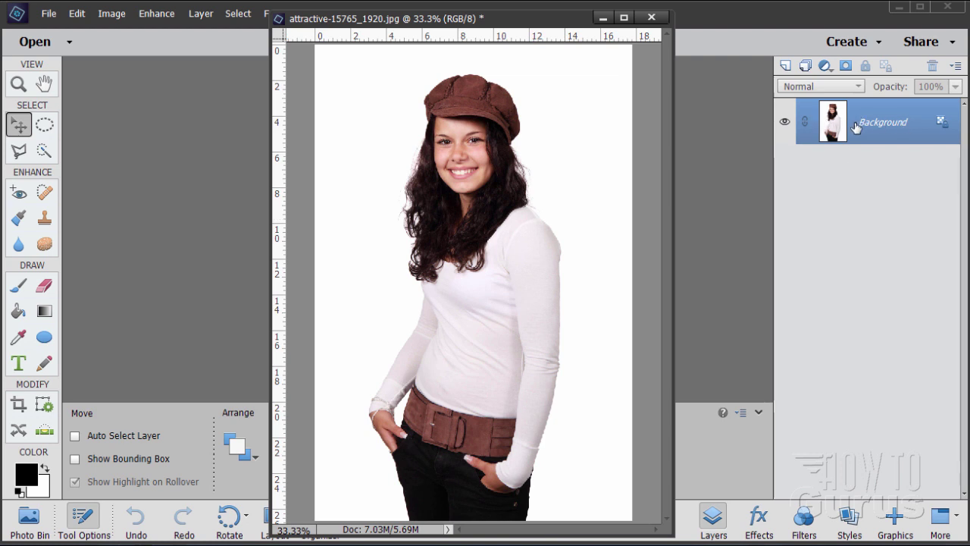
# Step: Duplicate the Background layer and hide the original
pyautogui.moveTo(823, 130); pyautogui.dragTo(787, 66)
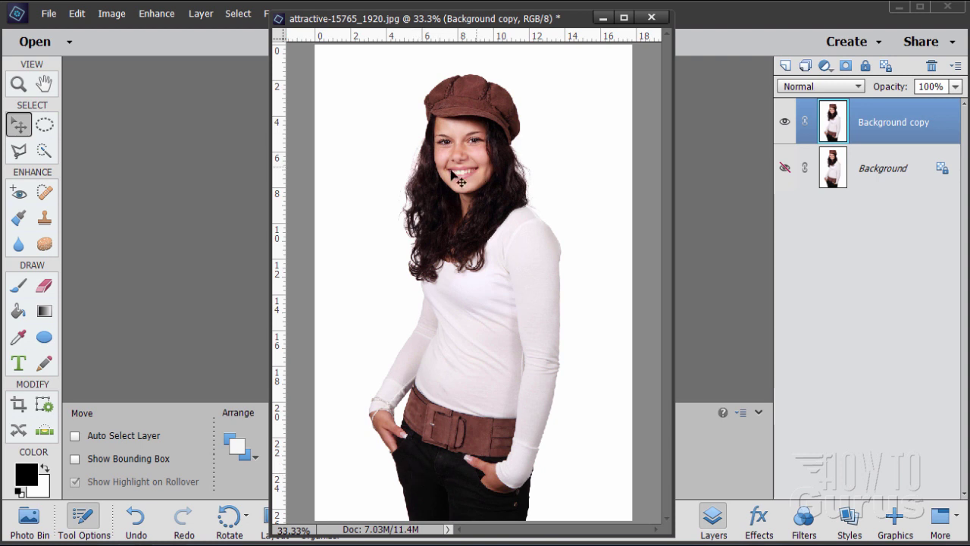
# Step: Draw a loose freehand Lasso selection around the woman and trim the excess around the hat in Subtract mode
pyautogui.click(18, 150)
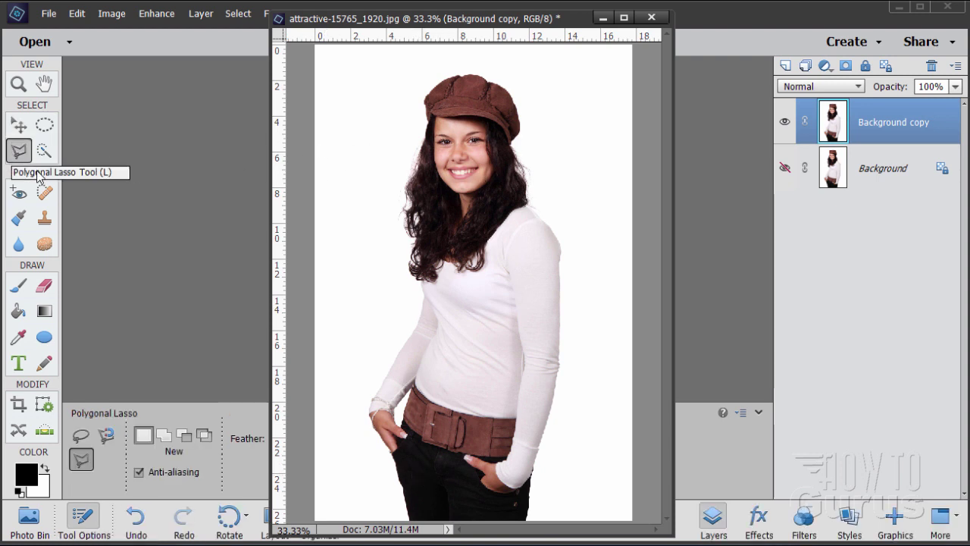
pyautogui.click(81, 437)
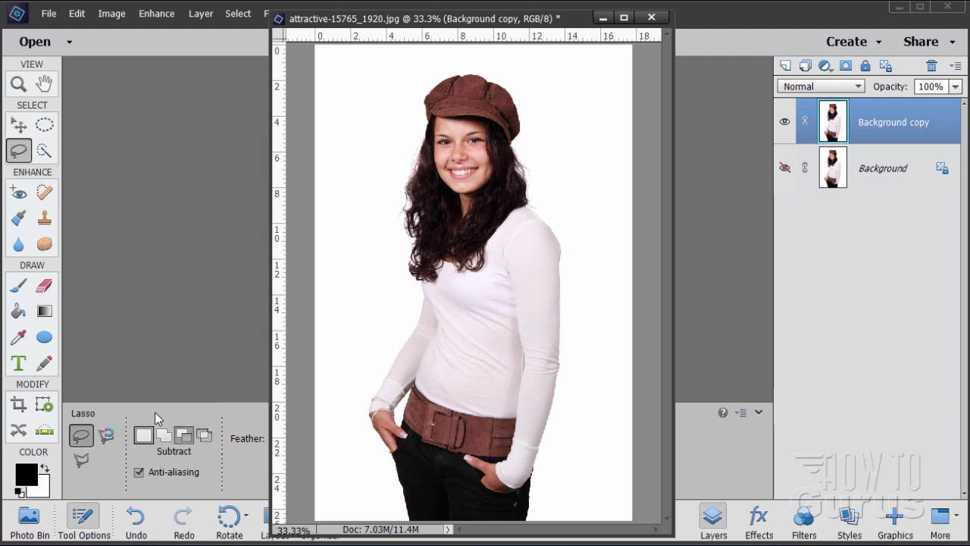
pyautogui.click(144, 439)
pyautogui.moveTo(470, 25); pyautogui.dragTo(664, 24)
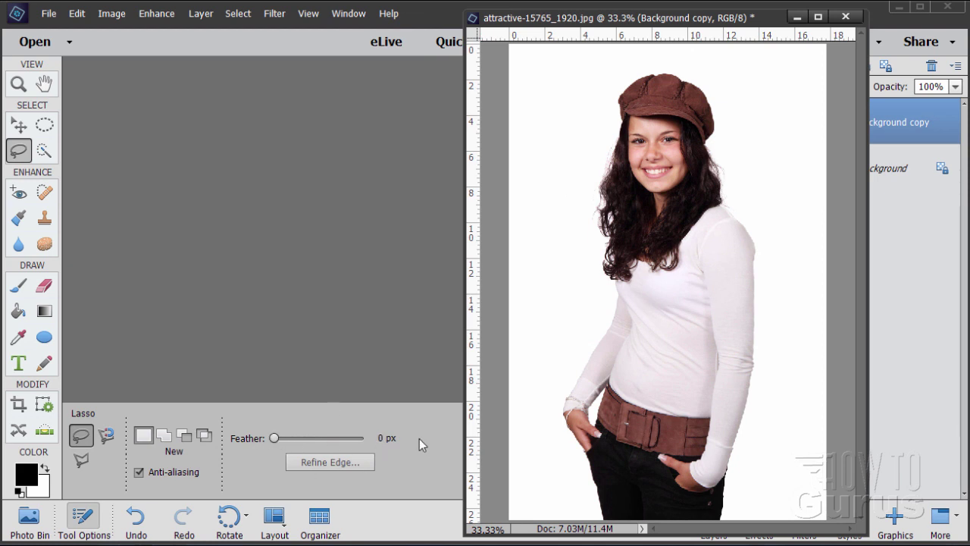
pyautogui.moveTo(684, 24); pyautogui.dragTo(469, 23)
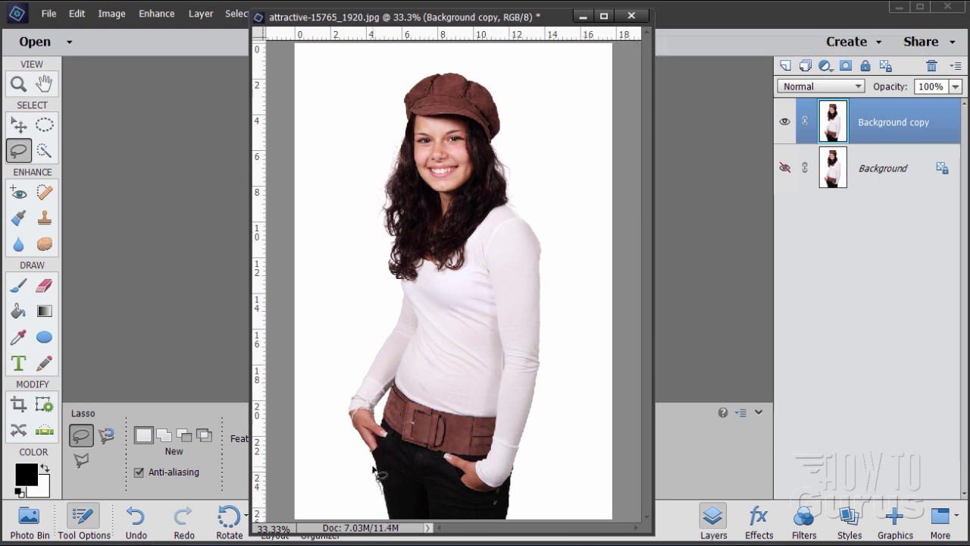
pyautogui.moveTo(371, 449)
pyautogui.mouseDown()
pyautogui.moveTo(348, 406)
pyautogui.moveTo(402, 288)
pyautogui.moveTo(386, 278)
pyautogui.moveTo(388, 247)
pyautogui.moveTo(375, 220)
pyautogui.moveTo(405, 127)
pyautogui.moveTo(401, 100)
pyautogui.moveTo(409, 84)
pyautogui.moveTo(452, 64)
pyautogui.moveTo(481, 71)
pyautogui.moveTo(506, 93)
pyautogui.moveTo(499, 141)
pyautogui.moveTo(548, 258)
pyautogui.moveTo(542, 374)
pyautogui.moveTo(513, 526)
pyautogui.moveTo(415, 537)
pyautogui.moveTo(371, 507)
pyautogui.mouseUp()
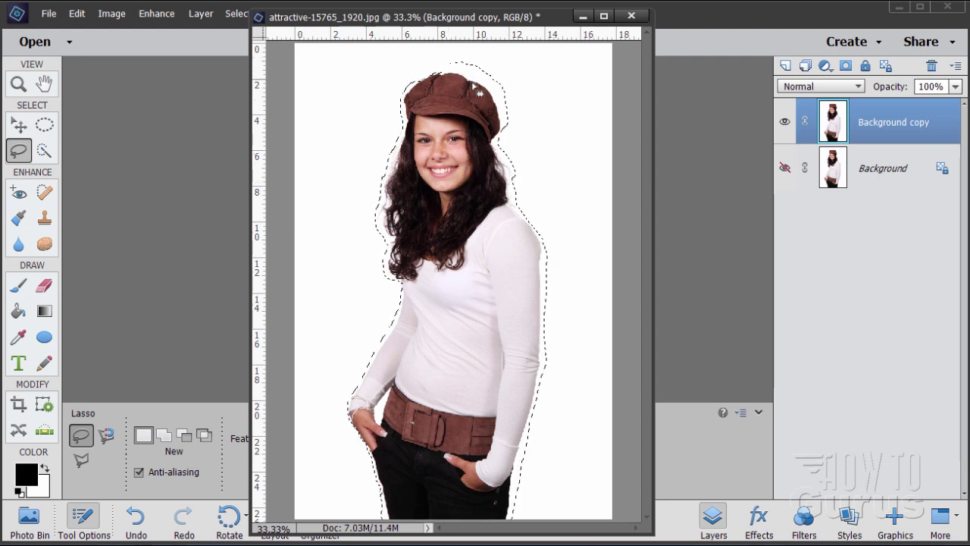
pyautogui.click(184, 434)
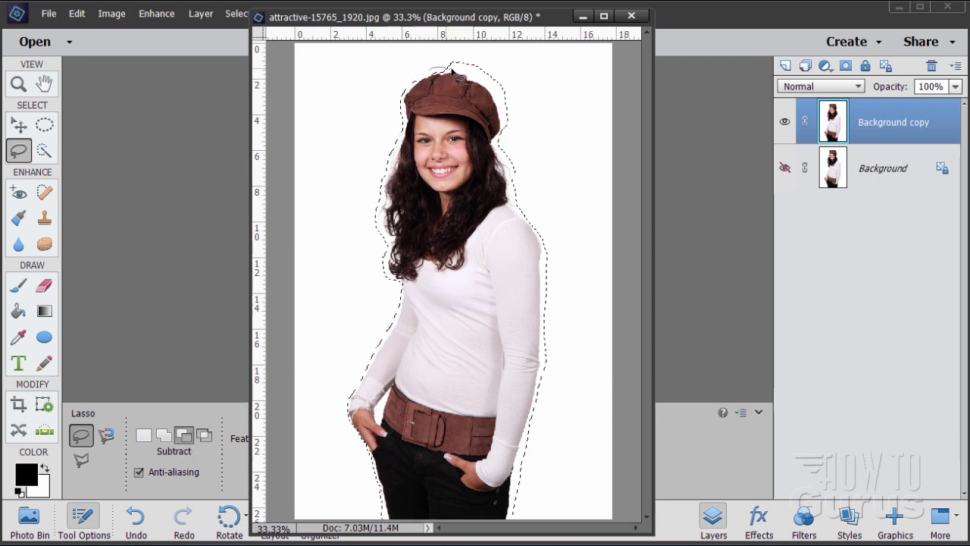
pyautogui.moveTo(512, 130)
pyautogui.mouseDown()
pyautogui.moveTo(531, 93)
pyautogui.moveTo(521, 58)
pyautogui.moveTo(451, 53)
pyautogui.mouseUp()
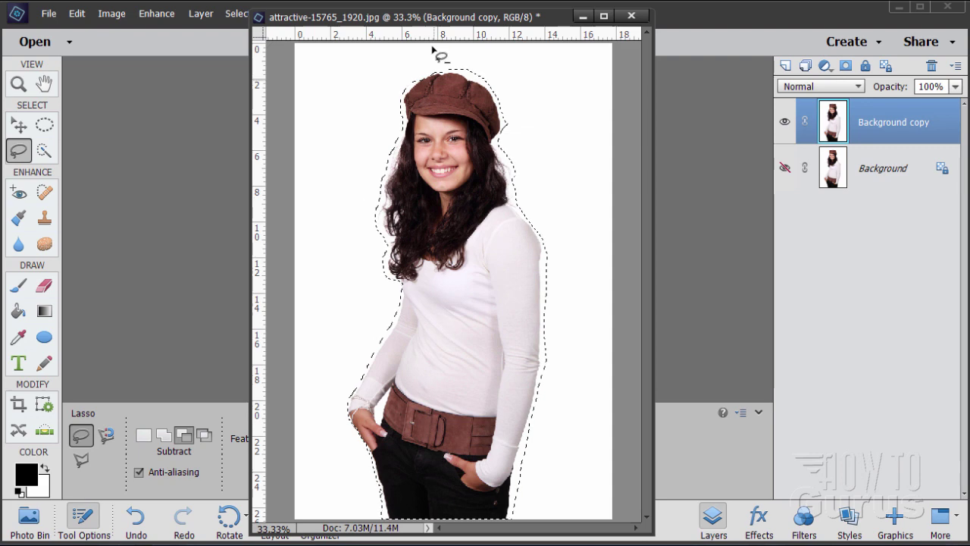
# Step: Open Refine Edge for the selection and arrange its dialog and the photo window side by side
pyautogui.moveTo(422, 25); pyautogui.dragTo(605, 25)
pyautogui.click(331, 463)
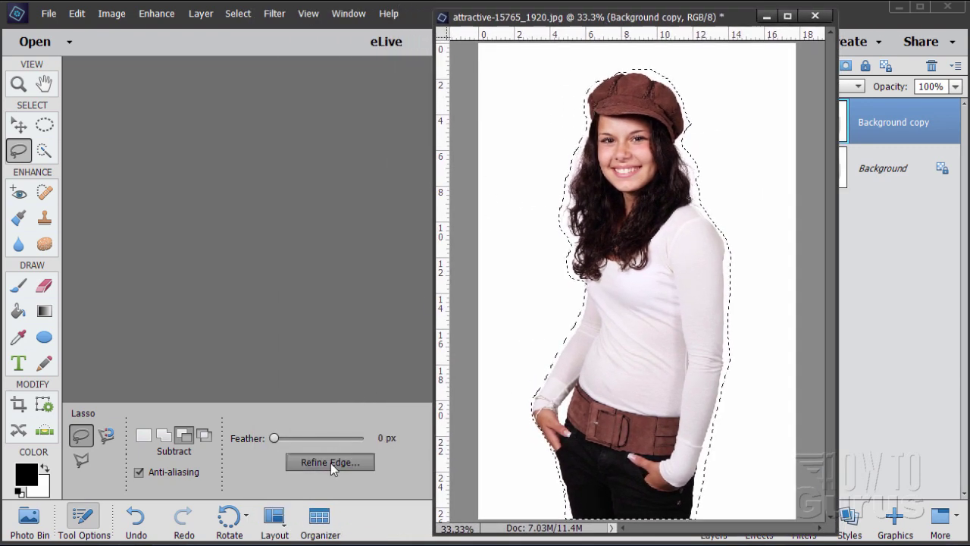
pyautogui.moveTo(225, 116); pyautogui.dragTo(216, 80)
pyautogui.moveTo(588, 23); pyautogui.dragTo(498, 23)
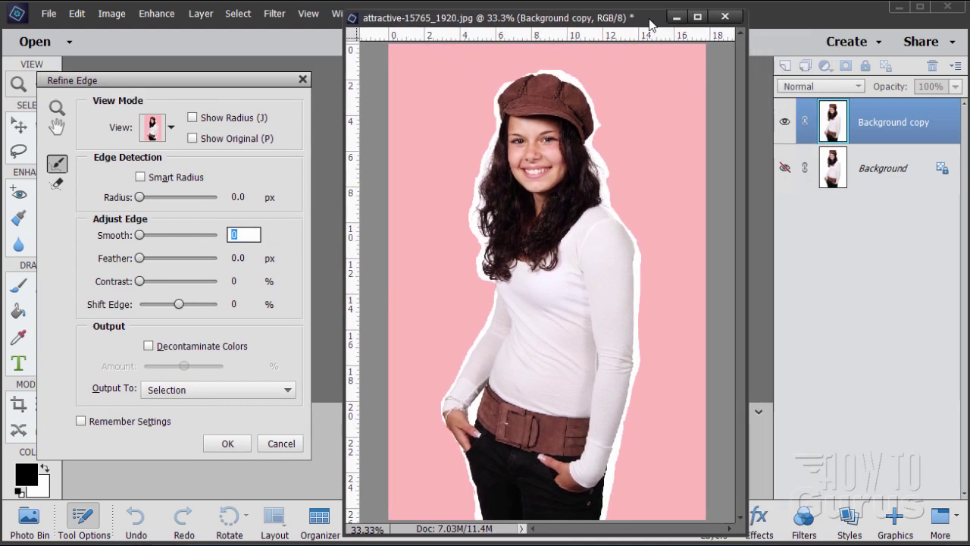
pyautogui.moveTo(618, 24); pyautogui.dragTo(609, 23)
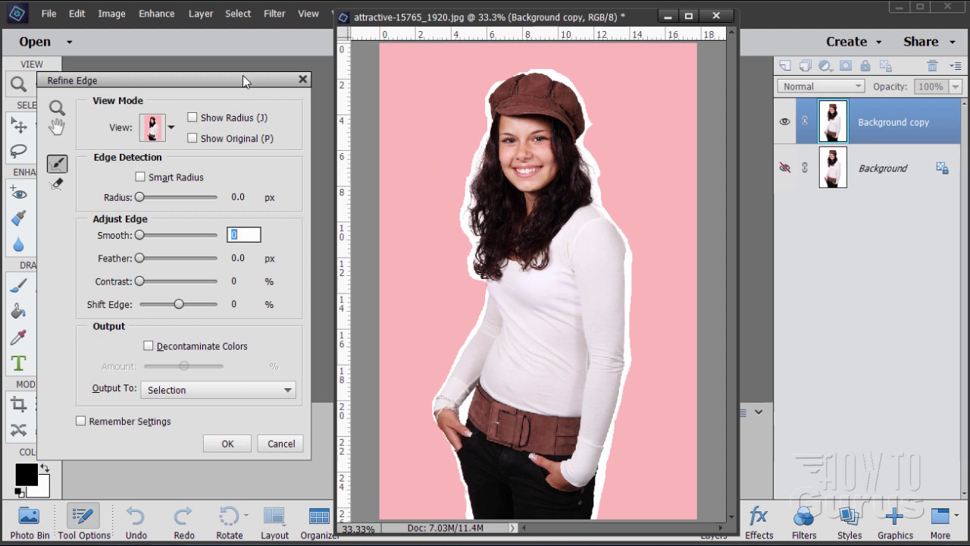
pyautogui.moveTo(249, 81); pyautogui.dragTo(254, 33)
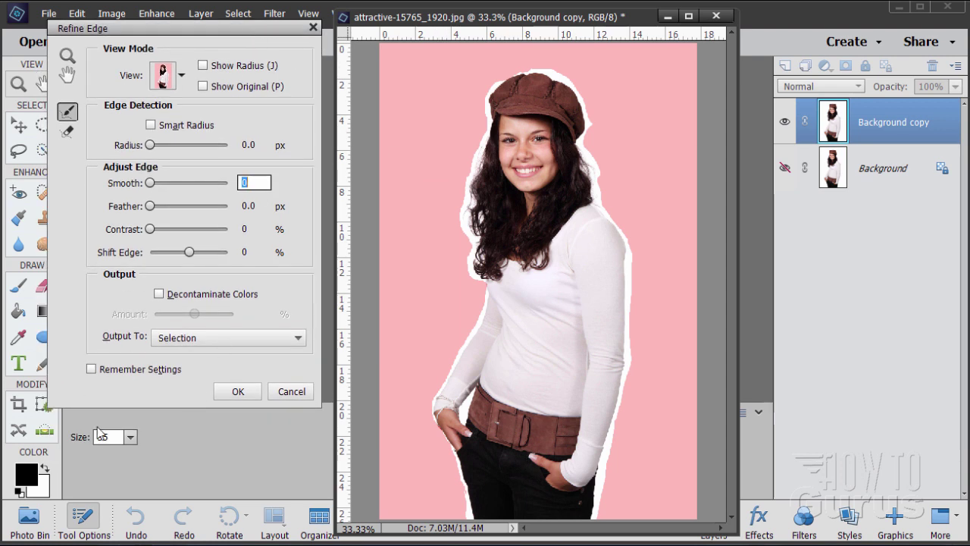
# Step: Set the refine brush size to 50 and paint along the hair, arm and hip on the photo's left side in Overlay view
pyautogui.click(70, 438)
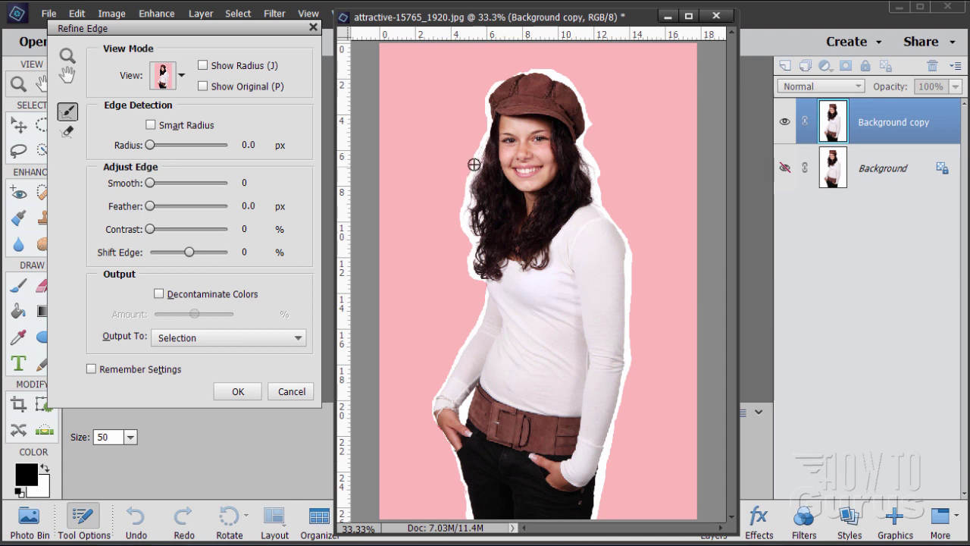
pyautogui.moveTo(478, 154)
pyautogui.mouseDown()
pyautogui.moveTo(470, 225)
pyautogui.moveTo(469, 190)
pyautogui.moveTo(476, 237)
pyautogui.mouseUp()
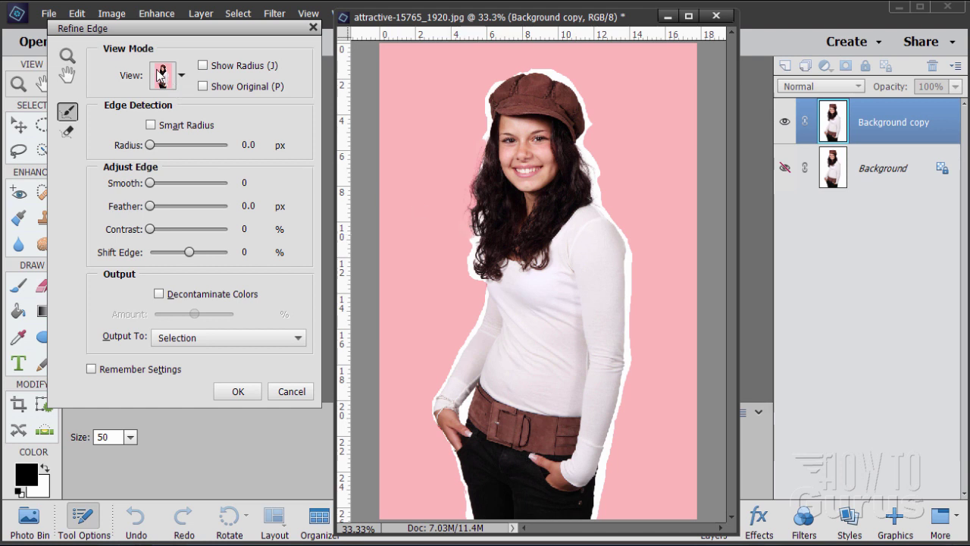
pyautogui.click(181, 76)
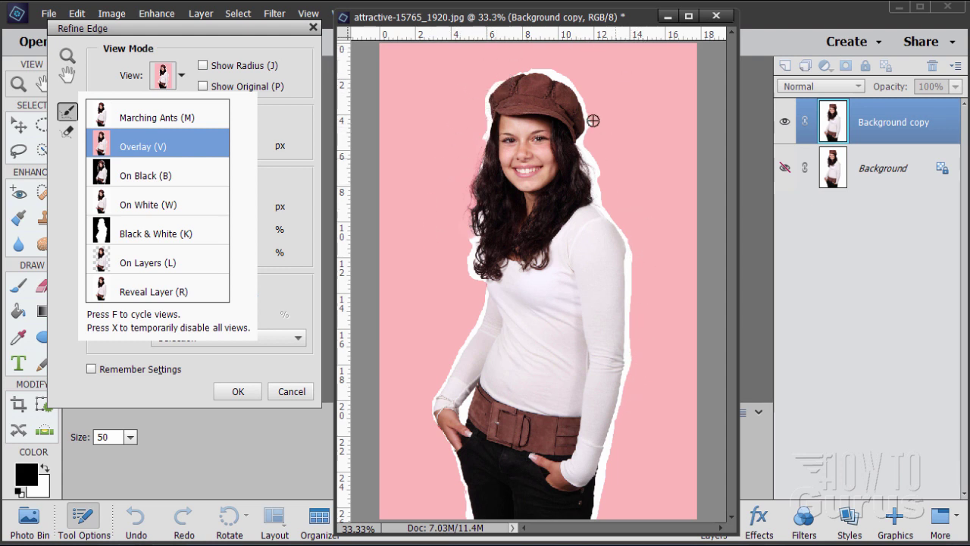
pyautogui.click(180, 75)
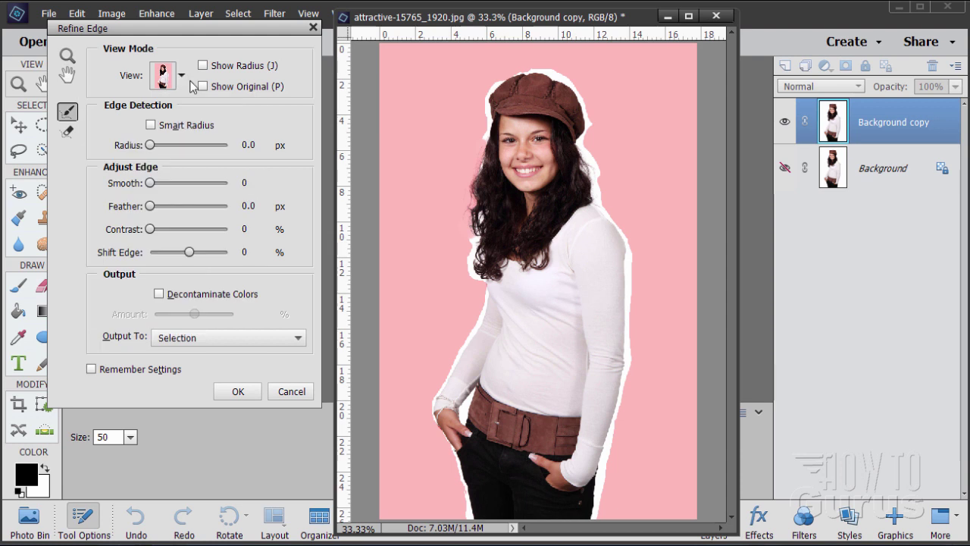
pyautogui.moveTo(479, 180)
pyautogui.mouseDown()
pyautogui.moveTo(459, 242)
pyautogui.moveTo(466, 201)
pyautogui.moveTo(474, 264)
pyautogui.moveTo(465, 289)
pyautogui.moveTo(470, 212)
pyautogui.moveTo(481, 236)
pyautogui.moveTo(470, 258)
pyautogui.moveTo(483, 282)
pyautogui.moveTo(469, 333)
pyautogui.mouseUp()
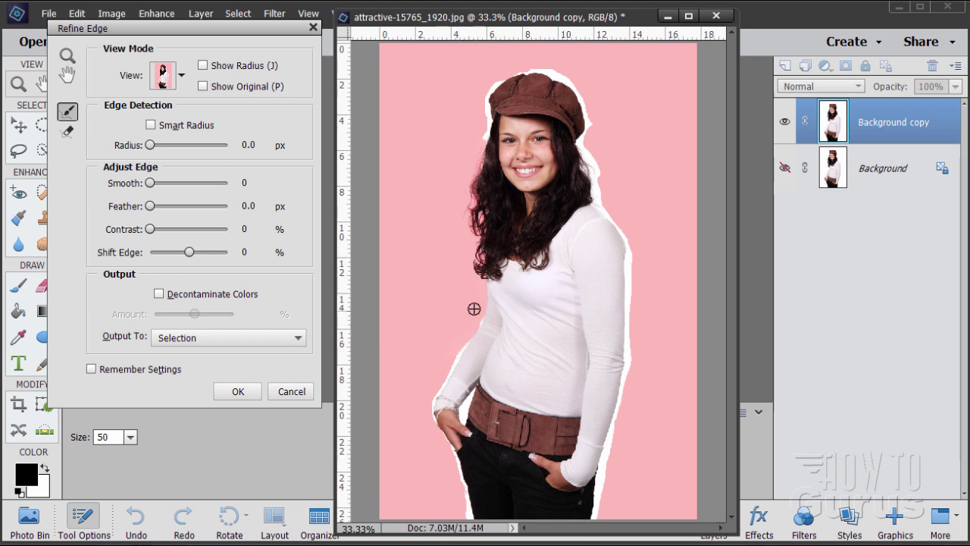
pyautogui.moveTo(465, 339)
pyautogui.mouseDown()
pyautogui.moveTo(430, 413)
pyautogui.moveTo(446, 448)
pyautogui.moveTo(445, 488)
pyautogui.mouseUp()
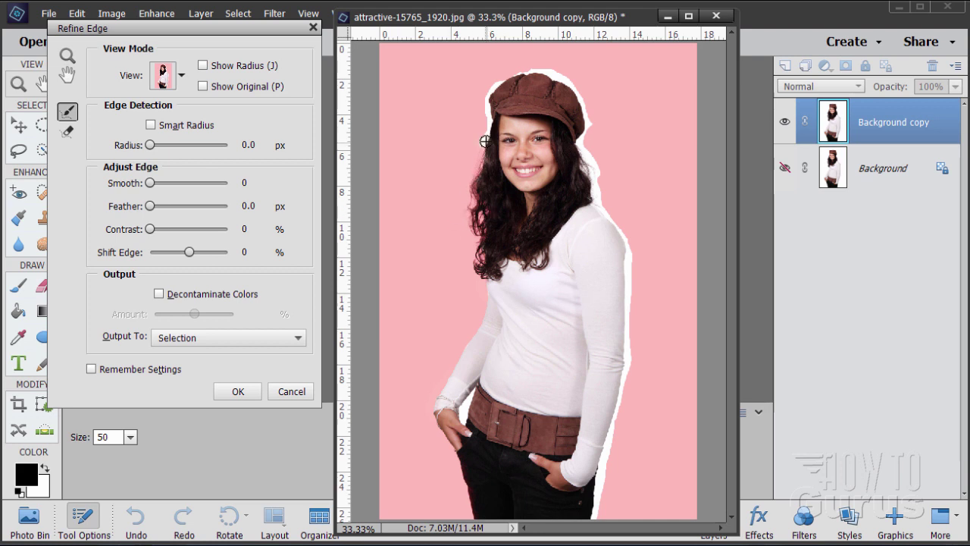
# Step: Paint the refine brush around the hat and down the hair, shoulder and sleeve on the photo's right side
pyautogui.moveTo(489, 114)
pyautogui.mouseDown()
pyautogui.moveTo(514, 49)
pyautogui.moveTo(536, 57)
pyautogui.moveTo(514, 73)
pyautogui.moveTo(555, 73)
pyautogui.moveTo(620, 99)
pyautogui.moveTo(563, 74)
pyautogui.moveTo(551, 78)
pyautogui.moveTo(587, 99)
pyautogui.moveTo(579, 90)
pyautogui.moveTo(589, 131)
pyautogui.moveTo(615, 142)
pyautogui.moveTo(593, 123)
pyautogui.moveTo(581, 139)
pyautogui.moveTo(596, 173)
pyautogui.moveTo(605, 166)
pyautogui.moveTo(592, 151)
pyautogui.moveTo(584, 161)
pyautogui.moveTo(598, 181)
pyautogui.moveTo(605, 166)
pyautogui.moveTo(592, 168)
pyautogui.moveTo(618, 228)
pyautogui.mouseUp()
pyautogui.moveTo(591, 169)
pyautogui.mouseDown()
pyautogui.moveTo(625, 221)
pyautogui.moveTo(631, 365)
pyautogui.mouseUp()
pyautogui.moveTo(632, 303); pyautogui.dragTo(615, 425)
pyautogui.moveTo(622, 379)
pyautogui.mouseDown()
pyautogui.moveTo(623, 425)
pyautogui.moveTo(636, 420)
pyautogui.moveTo(614, 418)
pyautogui.moveTo(601, 468)
pyautogui.moveTo(647, 472)
pyautogui.moveTo(646, 449)
pyautogui.moveTo(610, 458)
pyautogui.moveTo(593, 521)
pyautogui.mouseUp()
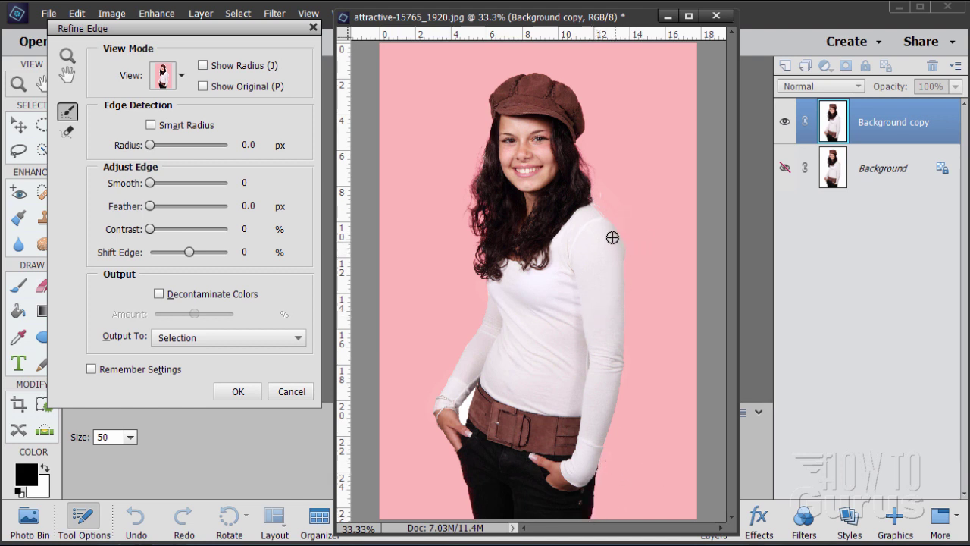
# Step: Brush over the shoulder on the photo's right side and restore its edge with the Erase Refinements brush
pyautogui.moveTo(602, 219)
pyautogui.mouseDown()
pyautogui.moveTo(604, 197)
pyautogui.moveTo(615, 204)
pyautogui.mouseUp()
pyautogui.click(70, 133)
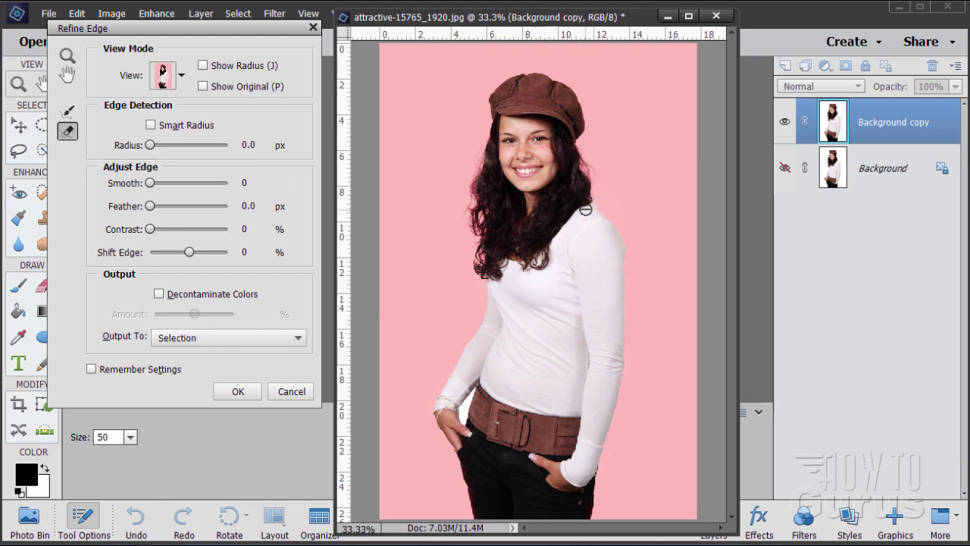
pyautogui.moveTo(595, 217); pyautogui.dragTo(604, 244)
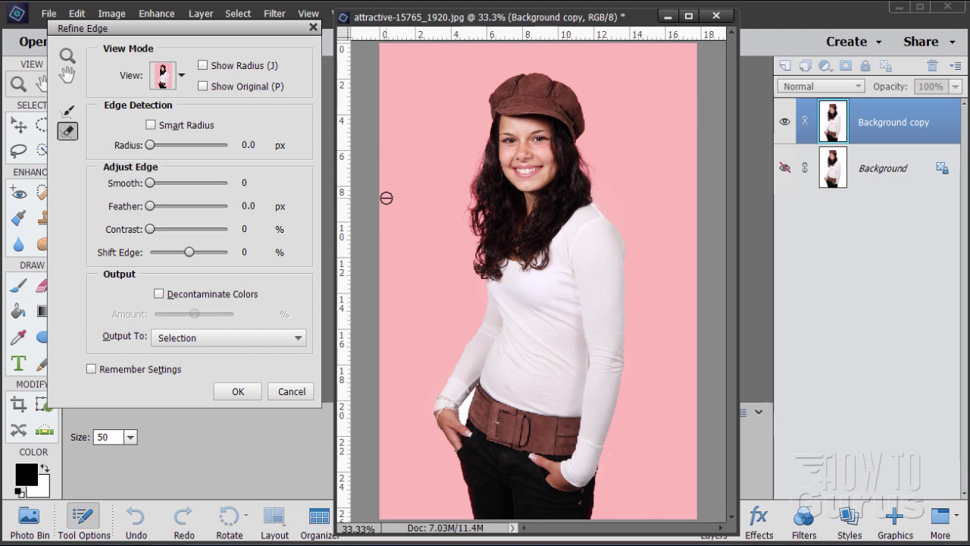
# Step: Output the refined selection as a New Layer with Layer Mask
pyautogui.click(224, 338)
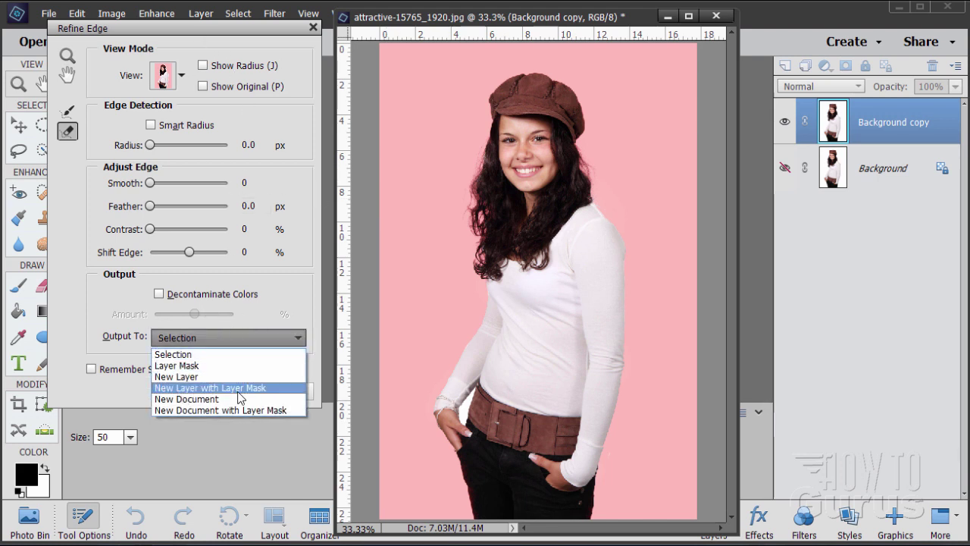
pyautogui.click(225, 388)
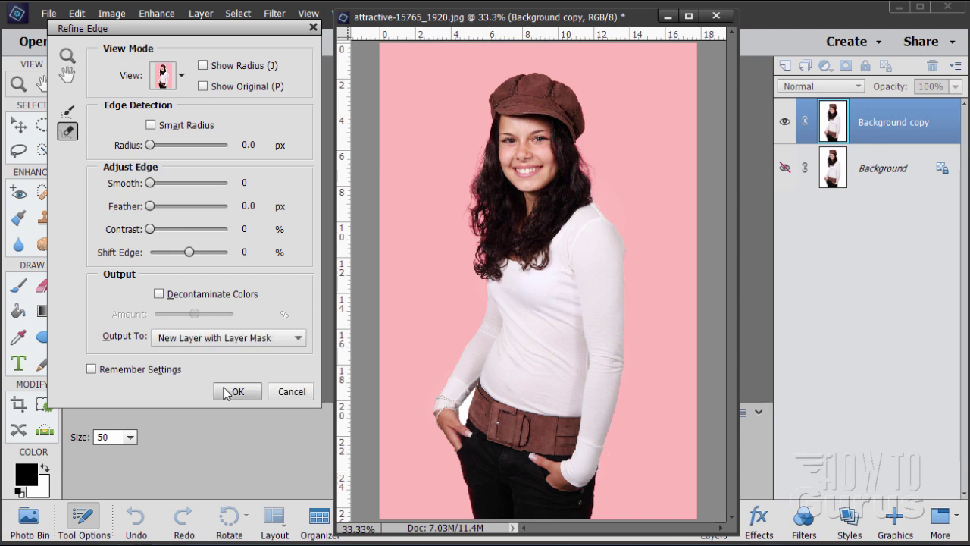
pyautogui.click(236, 392)
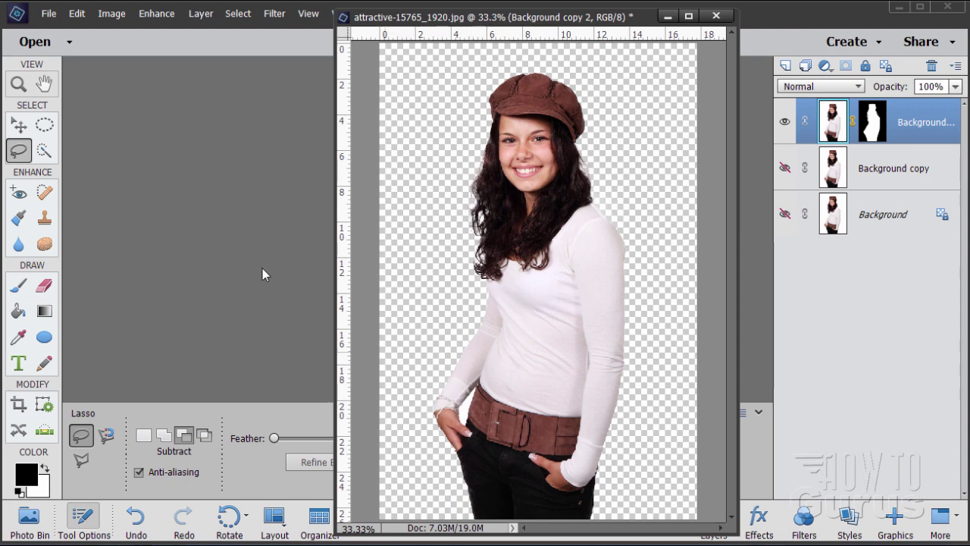
# Step: On the top layer's mask, outline the white gap between the forearm and the belt with the Polygonal Lasso
pyautogui.click(18, 83)
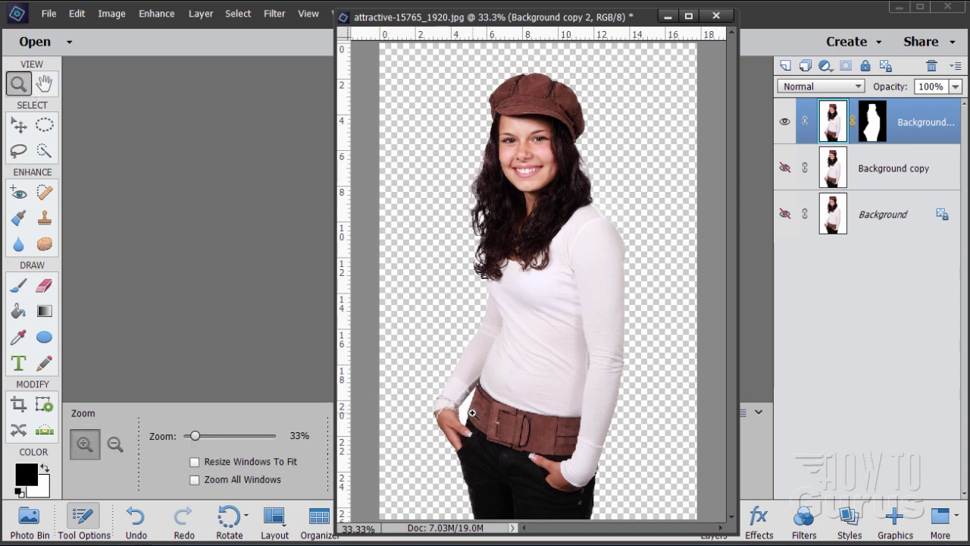
pyautogui.click(471, 410)
pyautogui.click(466, 415)
pyautogui.click(462, 419)
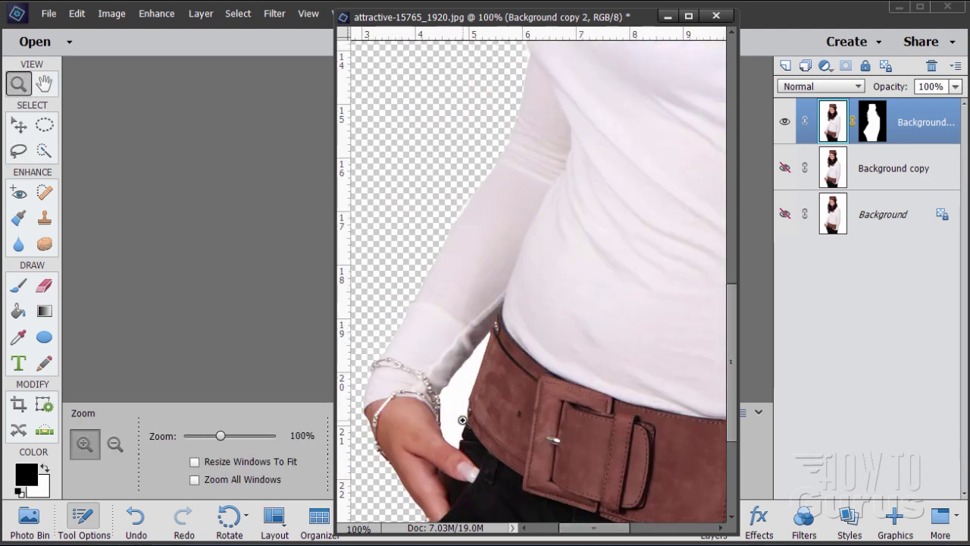
pyautogui.click(463, 419)
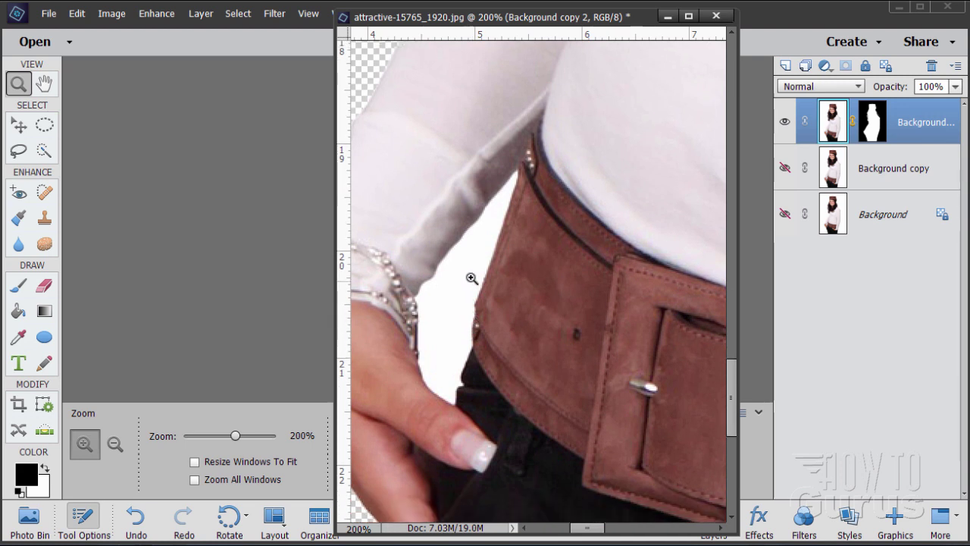
pyautogui.click(876, 128)
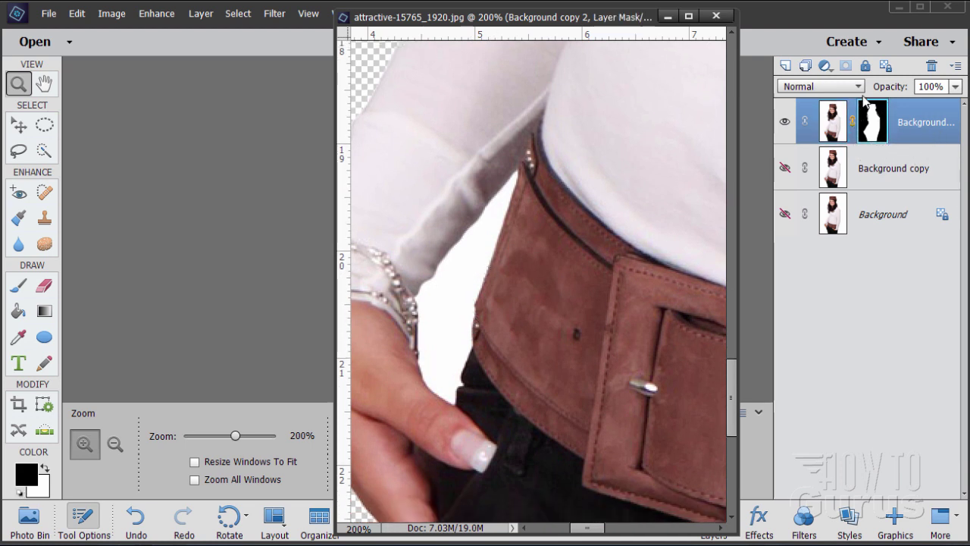
pyautogui.click(19, 151)
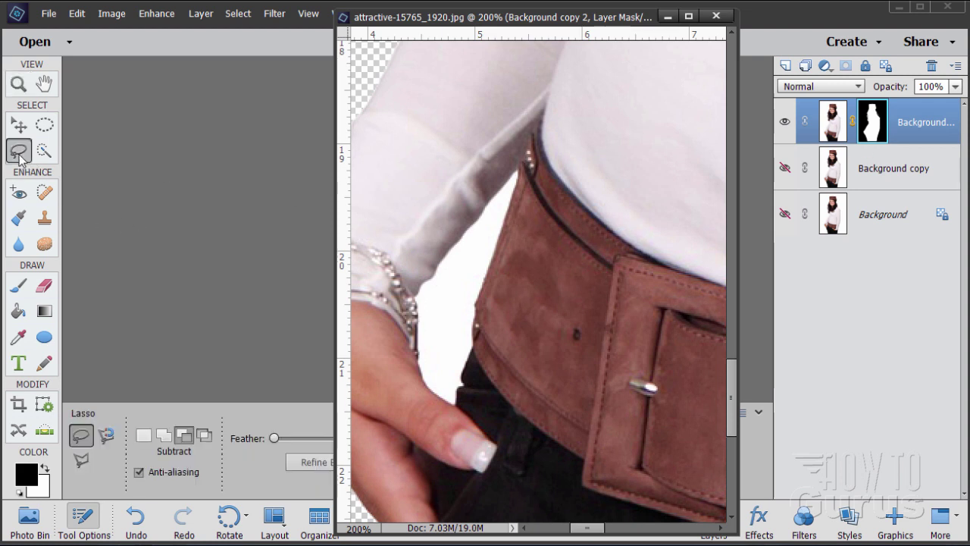
pyautogui.click(82, 459)
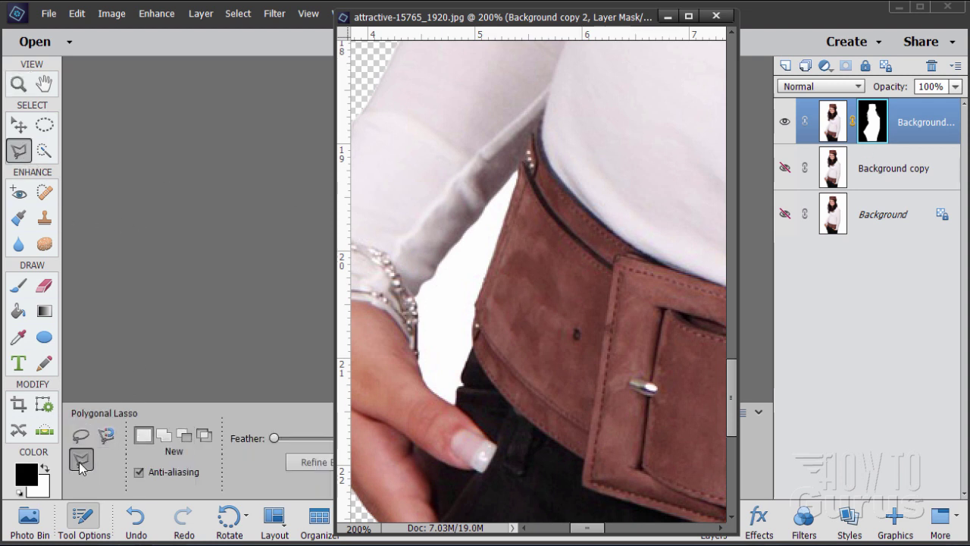
pyautogui.click(441, 262)
pyautogui.click(475, 305)
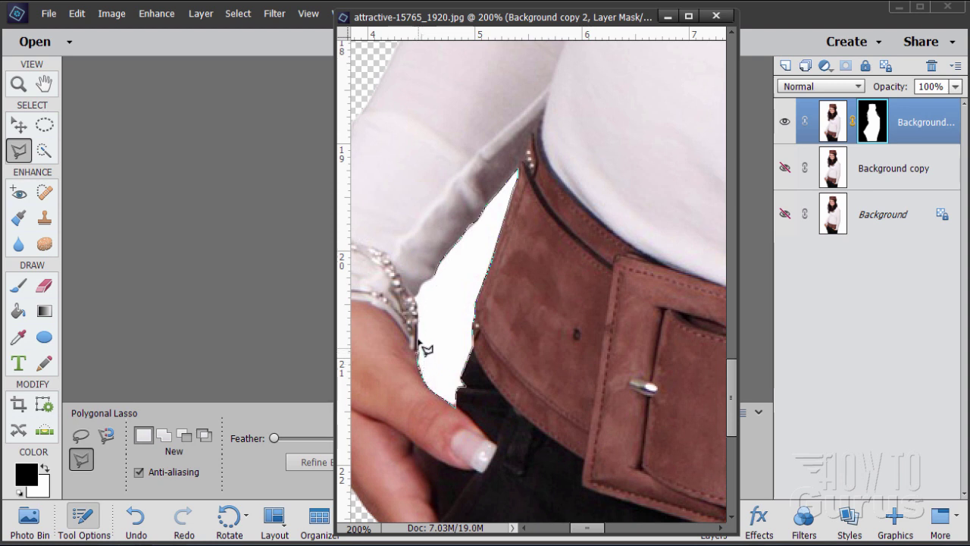
pyautogui.click(436, 279)
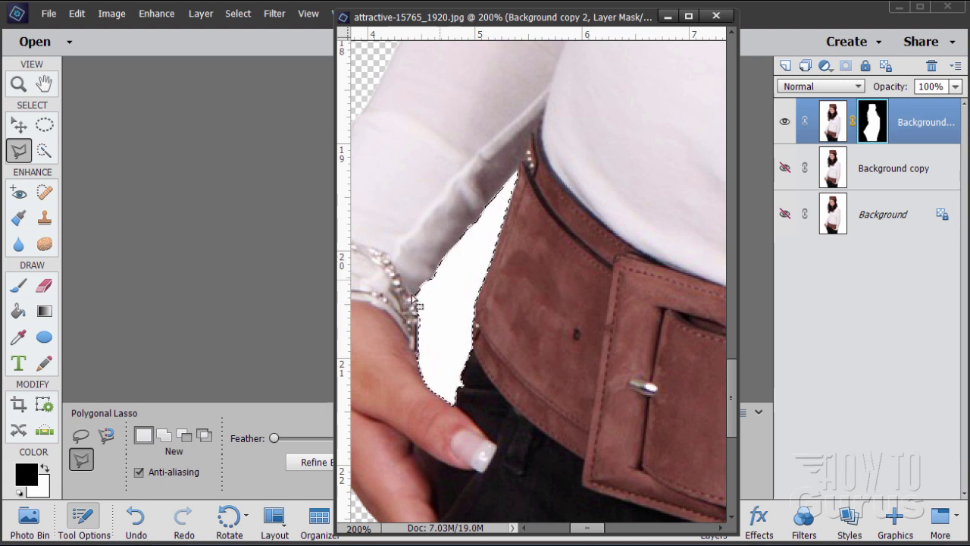
# Step: Paint the selected gap black on the layer mask with the Brush to hide it, and deselect
pyautogui.click(19, 286)
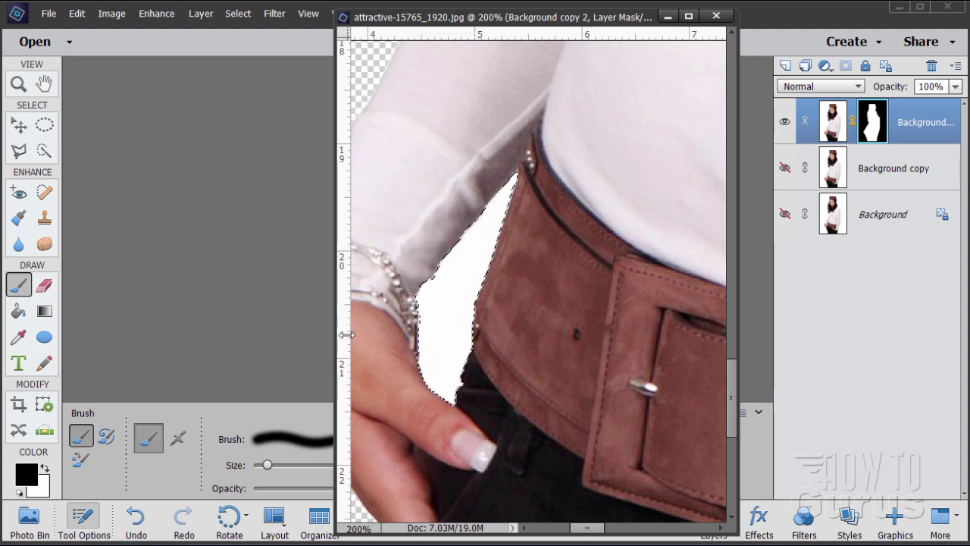
pyautogui.moveTo(509, 158)
pyautogui.mouseDown()
pyautogui.moveTo(439, 278)
pyautogui.moveTo(471, 268)
pyautogui.moveTo(483, 222)
pyautogui.mouseUp()
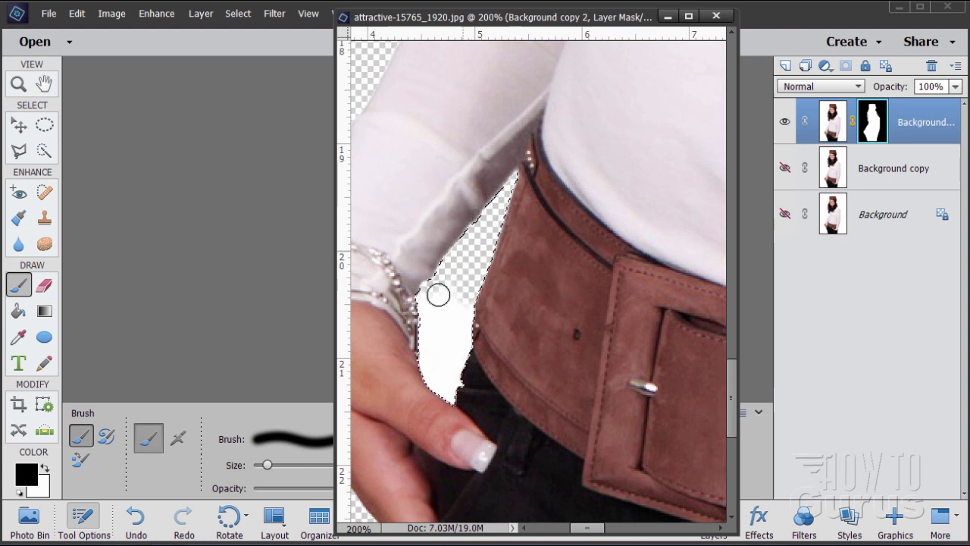
pyautogui.moveTo(461, 340); pyautogui.dragTo(436, 380)
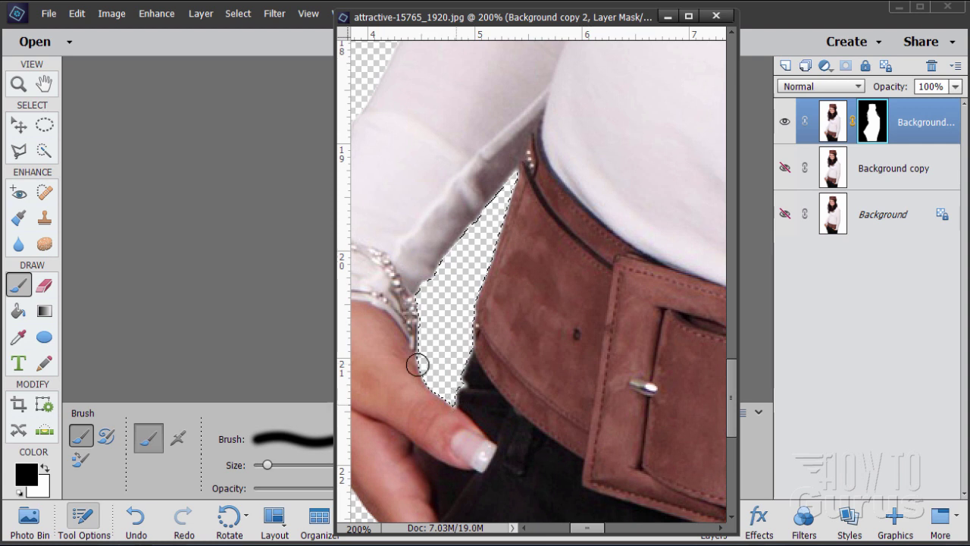
pyautogui.moveTo(508, 188); pyautogui.dragTo(526, 155)
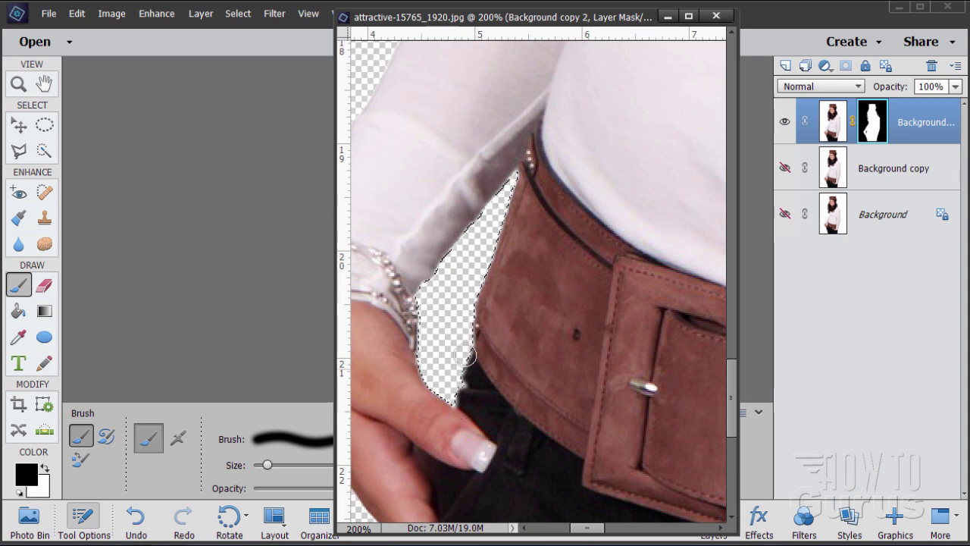
pyautogui.click(238, 13)
pyautogui.click(249, 44)
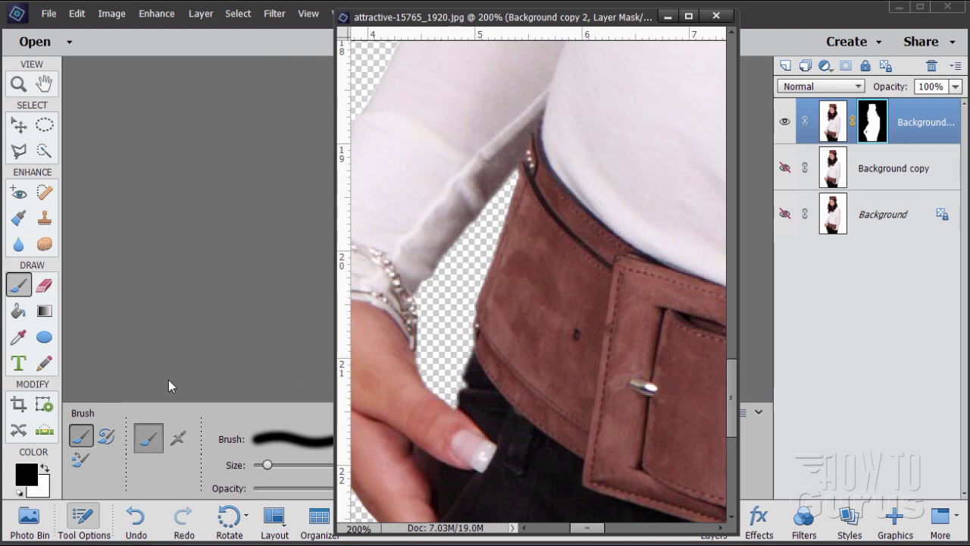
# Step: Swap the foreground color to white and touch up the mask along the edge of the thumb near the gap
pyautogui.click(45, 468)
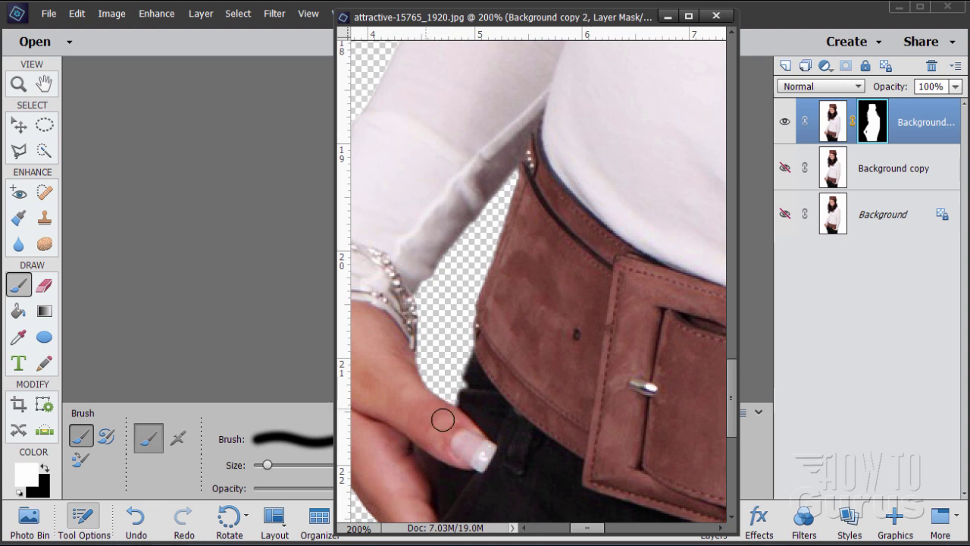
pyautogui.moveTo(448, 418)
pyautogui.mouseDown()
pyautogui.moveTo(433, 404)
pyautogui.moveTo(452, 418)
pyautogui.mouseUp()
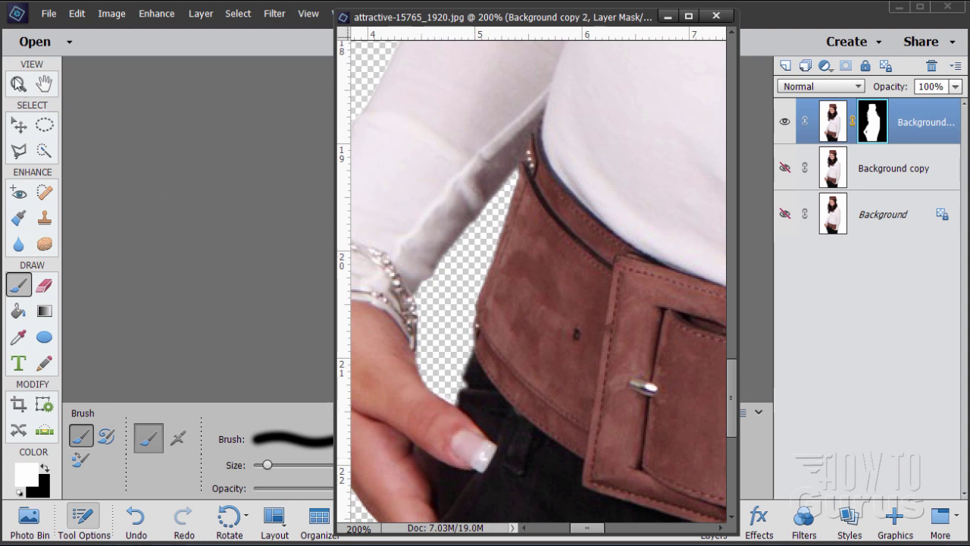
pyautogui.press('z')
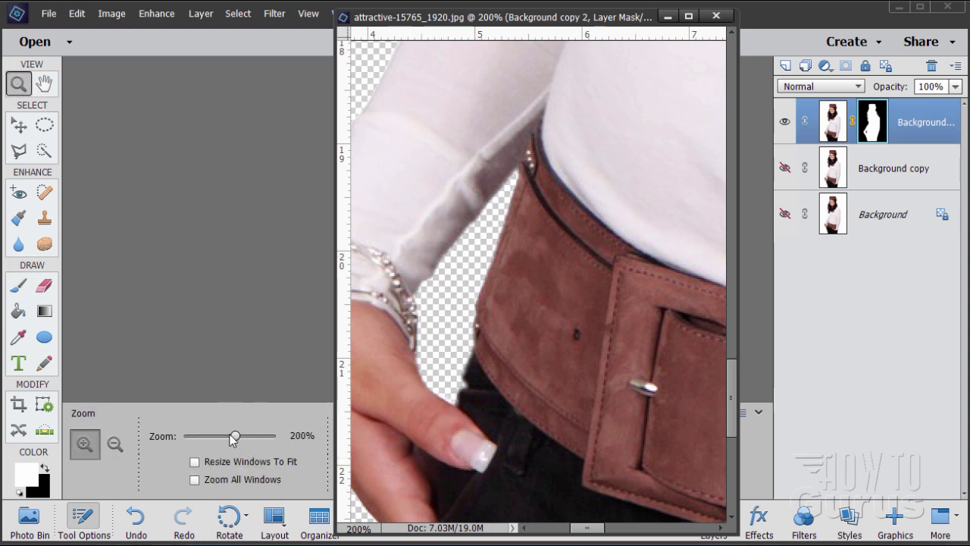
pyautogui.moveTo(235, 437); pyautogui.dragTo(195, 442)
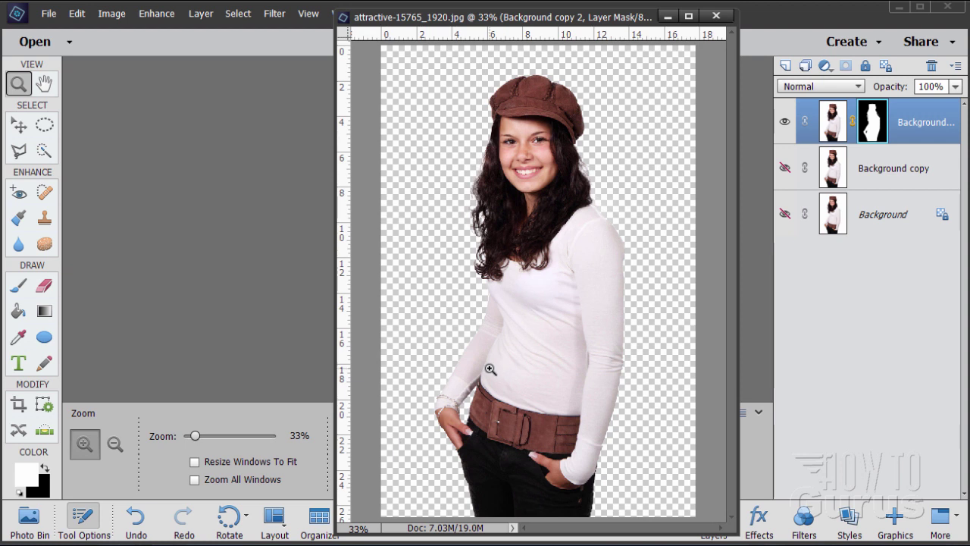
pyautogui.press('v')
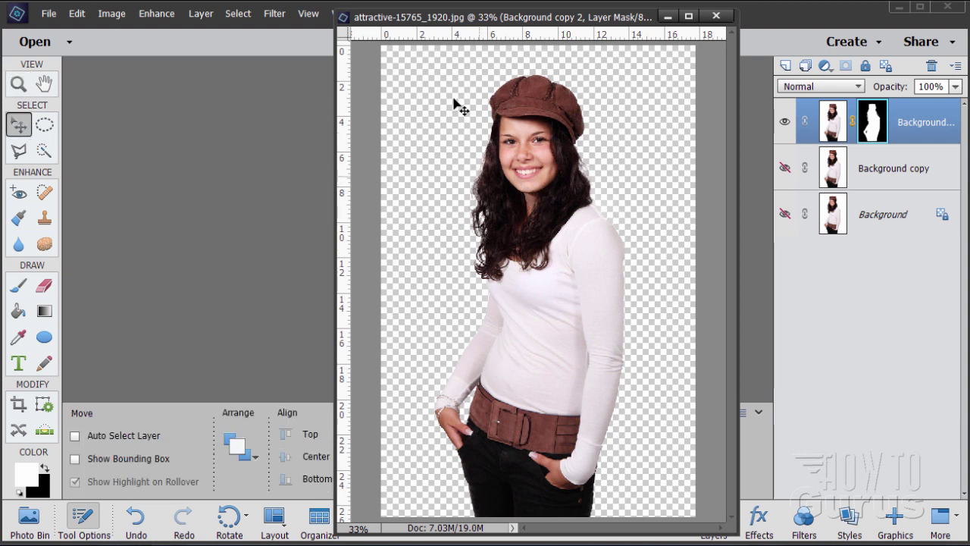
# Step: Show the Background copy layer, hide the masked layer above it, and make Background copy the active layer
pyautogui.click(785, 169)
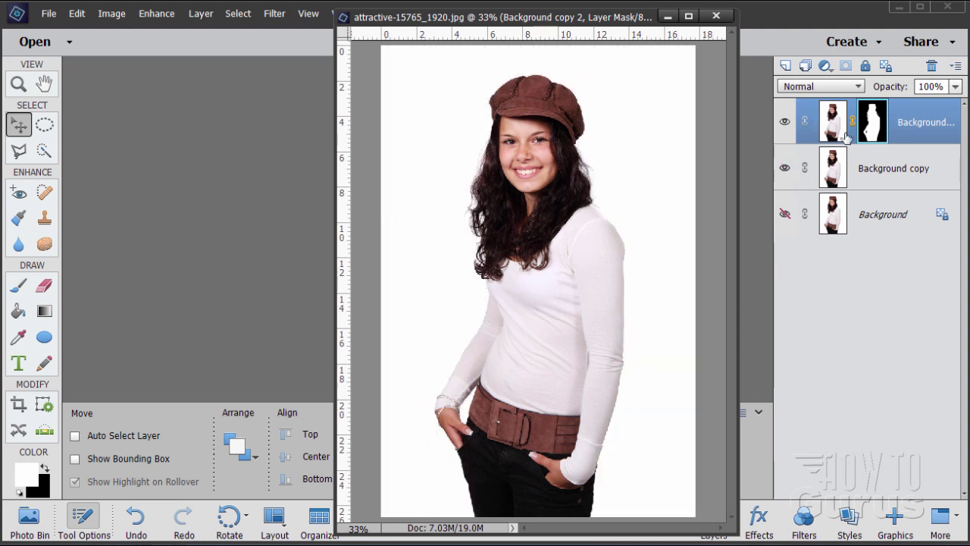
pyautogui.click(785, 121)
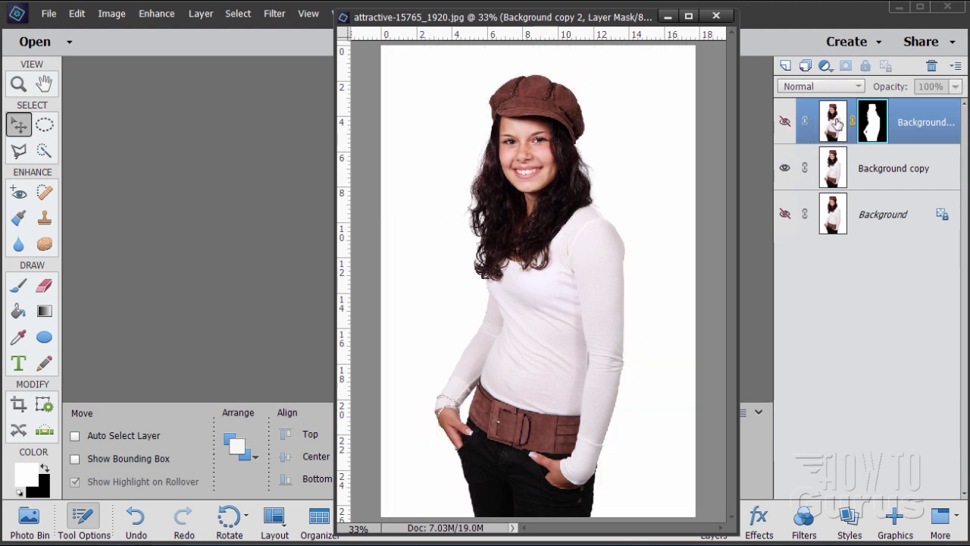
pyautogui.click(896, 170)
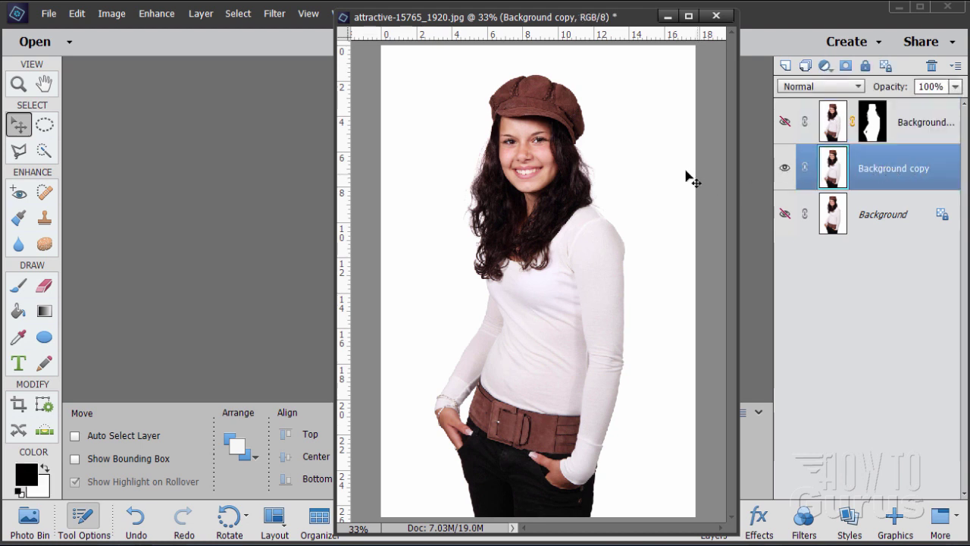
# Step: Darken the edges of Background copy using Correct Camera Distortion with a Vignette Amount of -100
pyautogui.moveTo(476, 22); pyautogui.dragTo(377, 36)
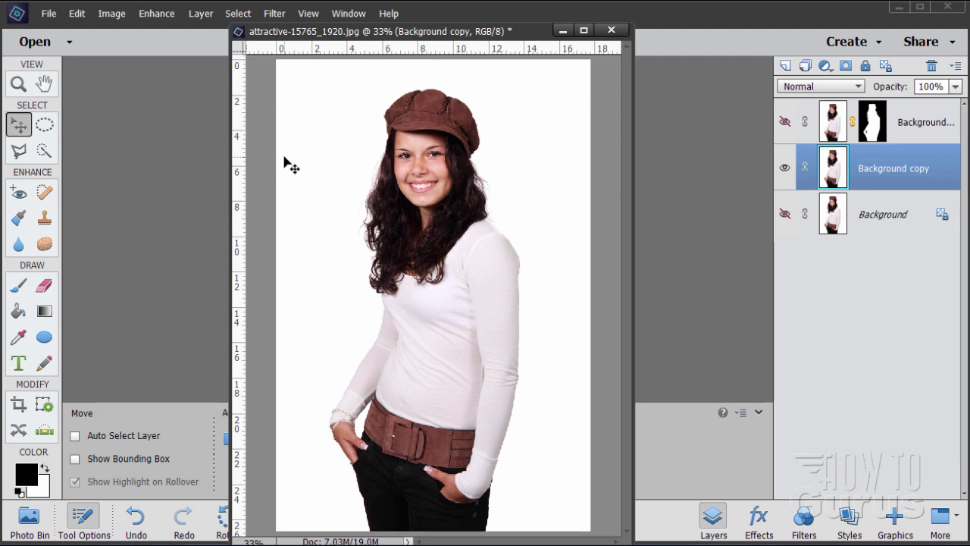
pyautogui.click(275, 14)
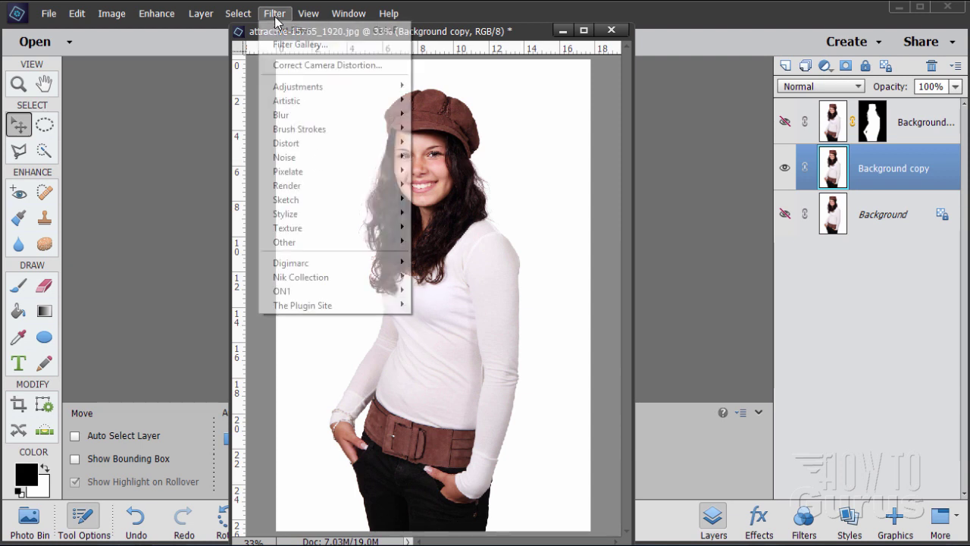
pyautogui.click(339, 65)
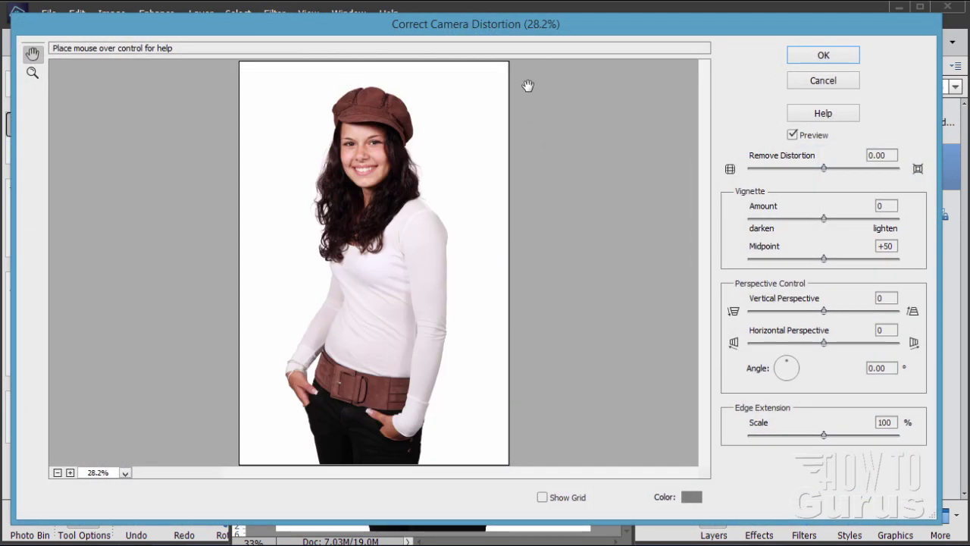
pyautogui.moveTo(519, 31); pyautogui.dragTo(525, 30)
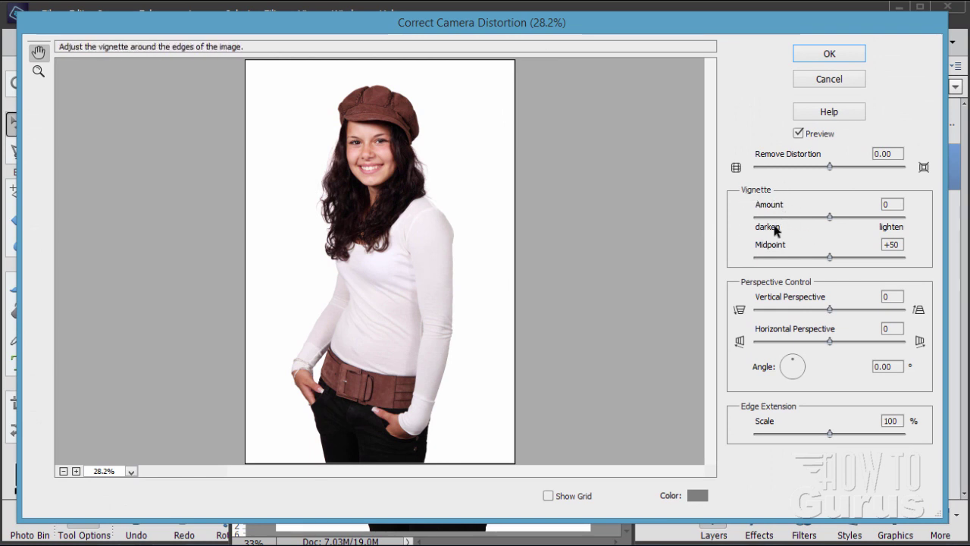
pyautogui.moveTo(831, 220); pyautogui.dragTo(755, 219)
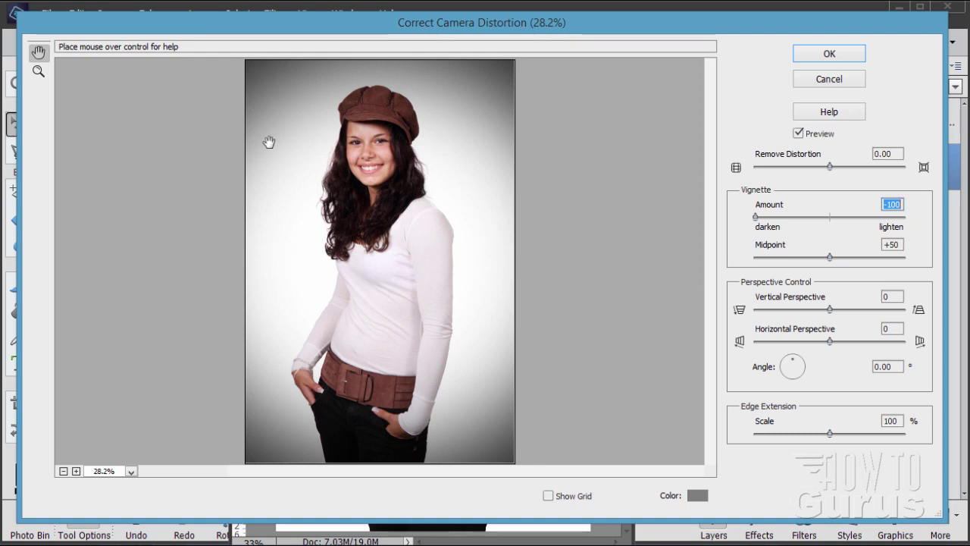
pyautogui.click(829, 55)
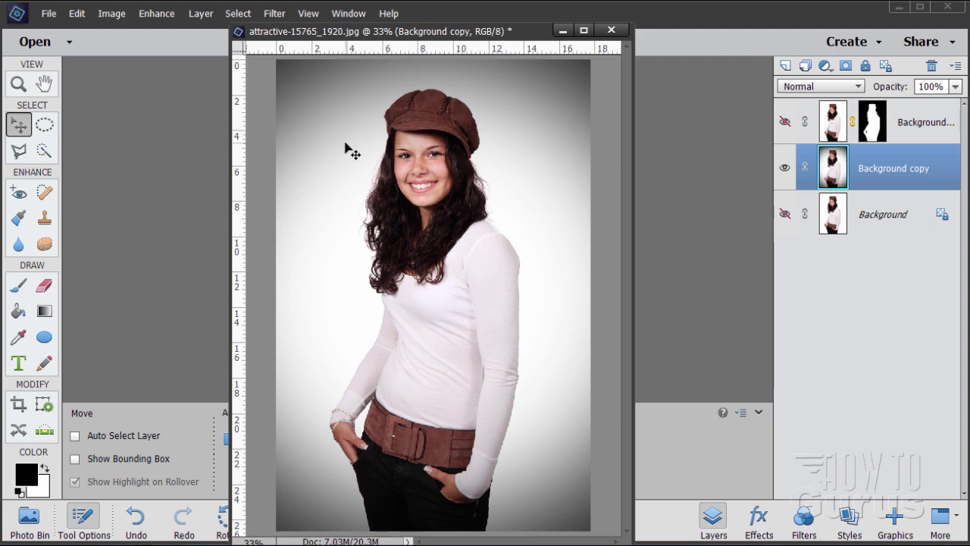
# Step: Add a Hue/Saturation adjustment layer clipped to the Background copy layer
pyautogui.click(200, 14)
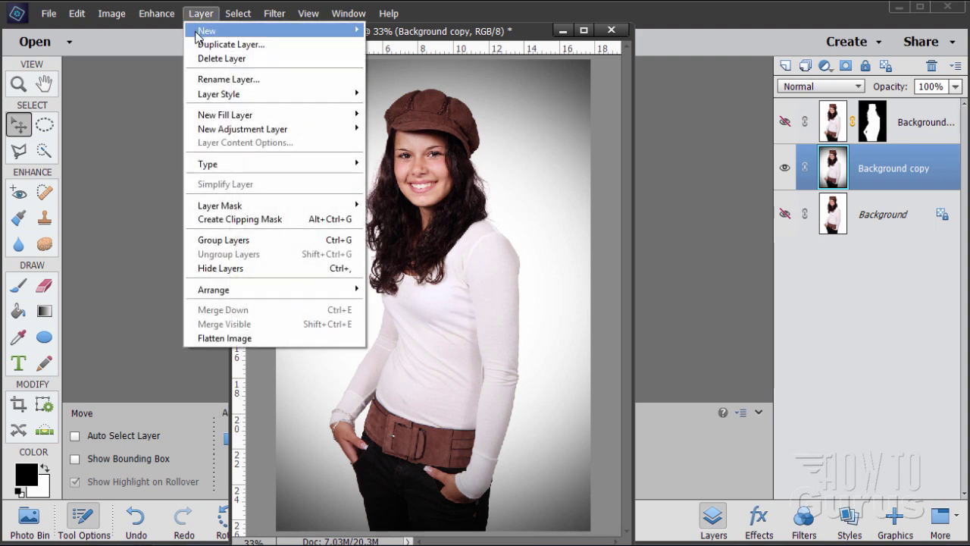
pyautogui.moveTo(218, 133)
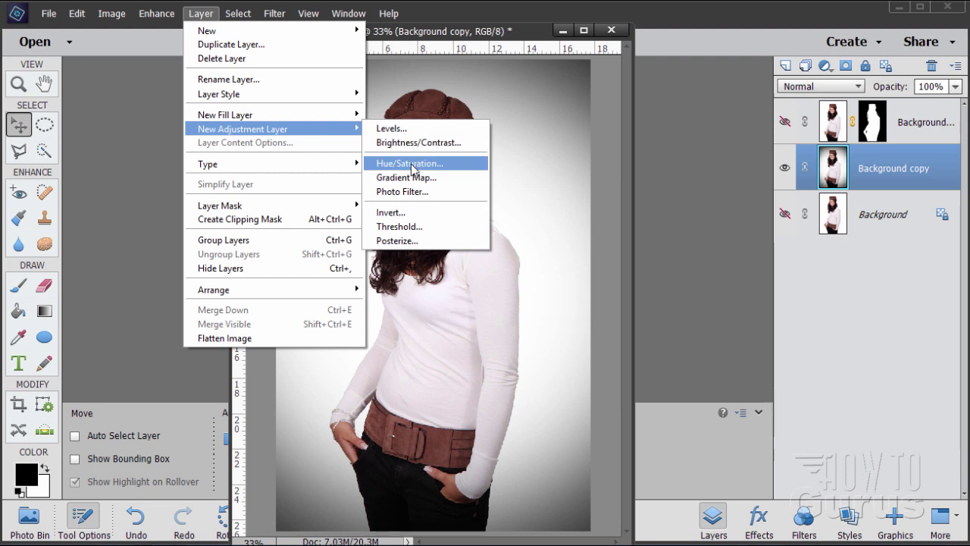
pyautogui.click(409, 163)
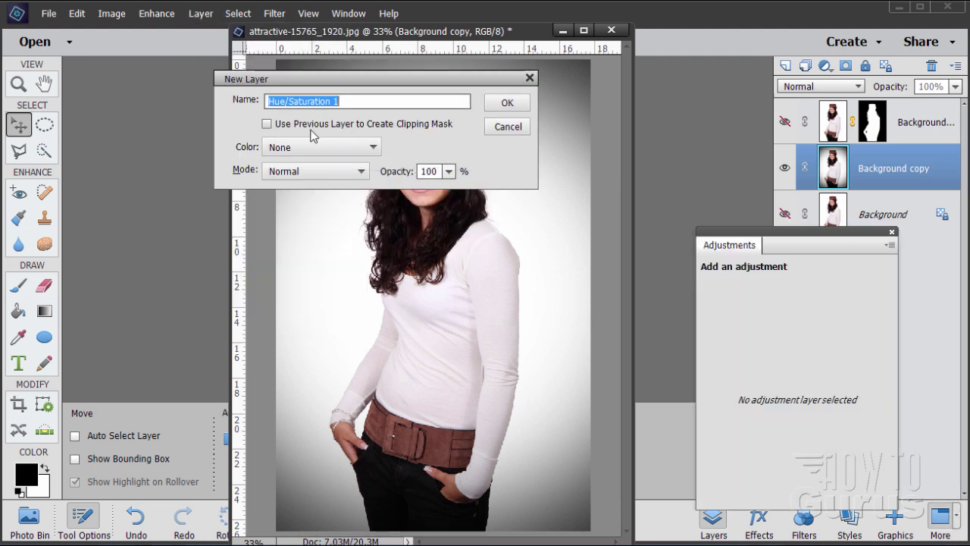
pyautogui.click(270, 124)
pyautogui.click(507, 104)
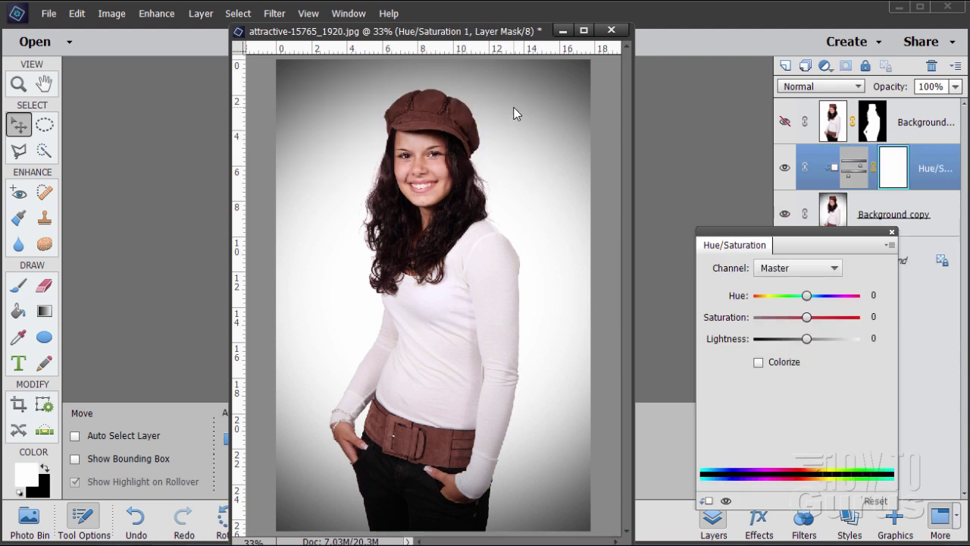
# Step: Turn on Colorize for the Hue/Saturation adjustment and set its Hue to 24
pyautogui.moveTo(717, 239); pyautogui.dragTo(632, 234)
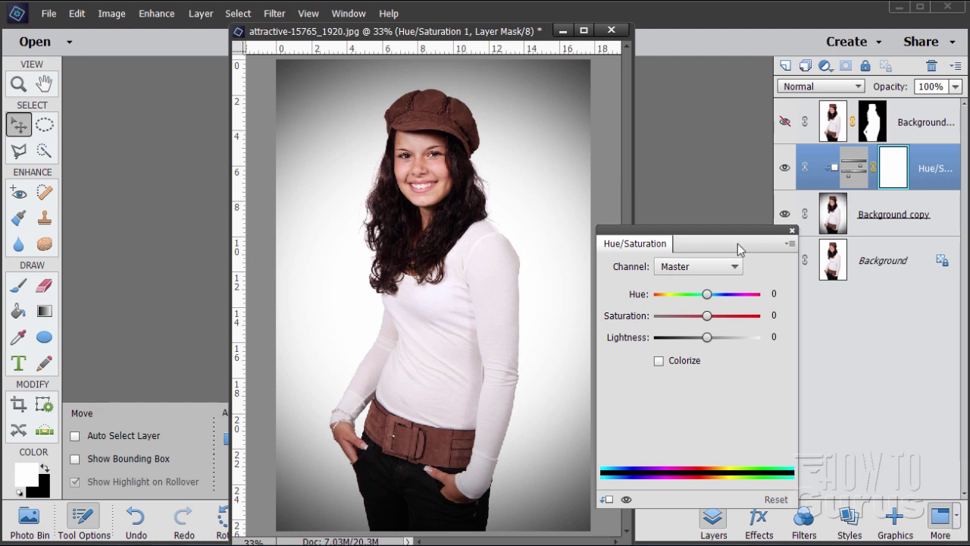
pyautogui.moveTo(728, 239); pyautogui.dragTo(754, 180)
pyautogui.click(686, 302)
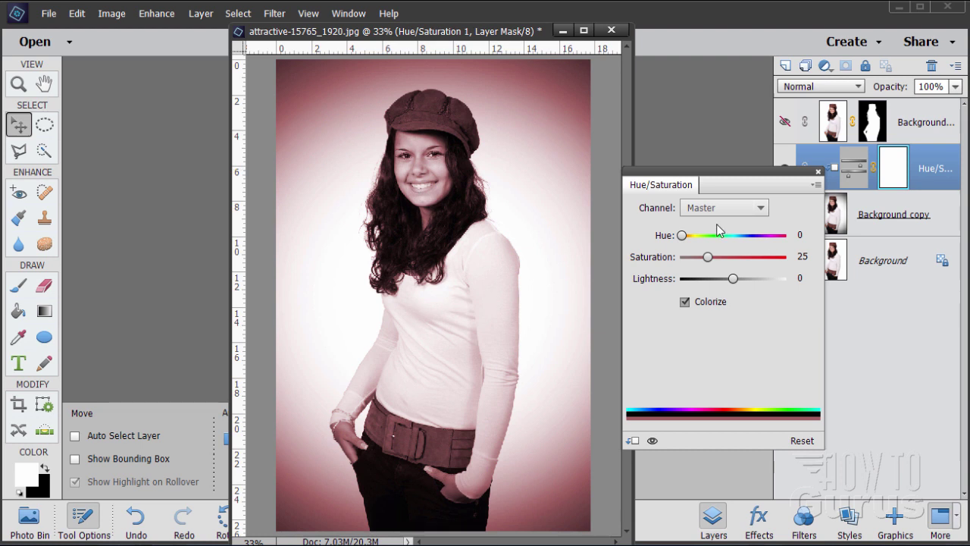
pyautogui.moveTo(683, 237); pyautogui.dragTo(698, 237)
pyautogui.moveTo(732, 235); pyautogui.dragTo(684, 235)
pyautogui.click(796, 235)
pyautogui.write('2')
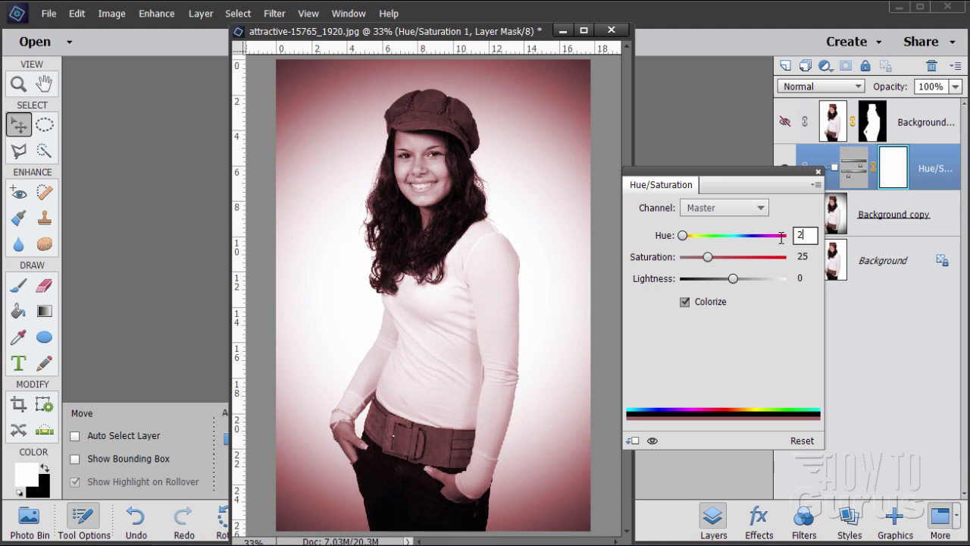
pyautogui.write('4')
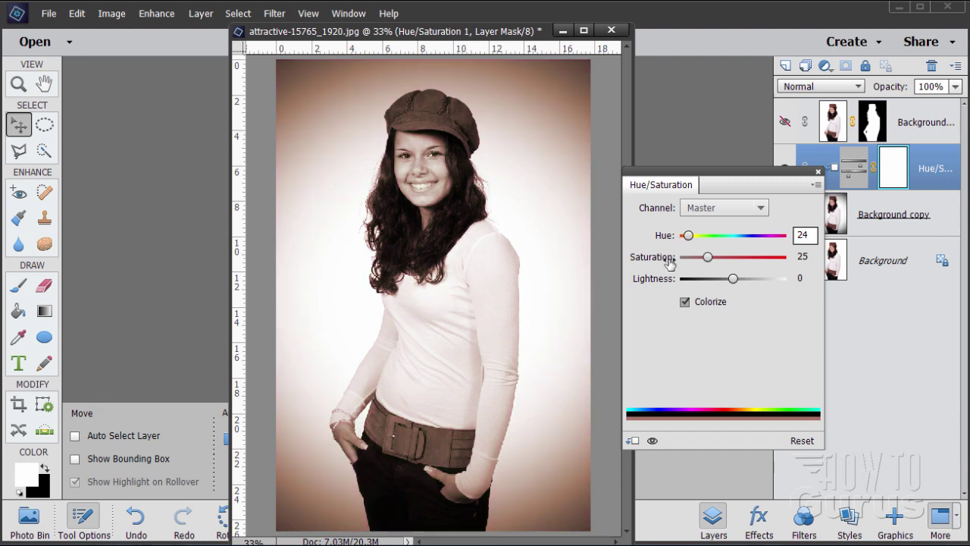
# Step: Set the Hue/Saturation adjustment's Saturation to 80 and Lightness to -56
pyautogui.moveTo(711, 259); pyautogui.dragTo(748, 262)
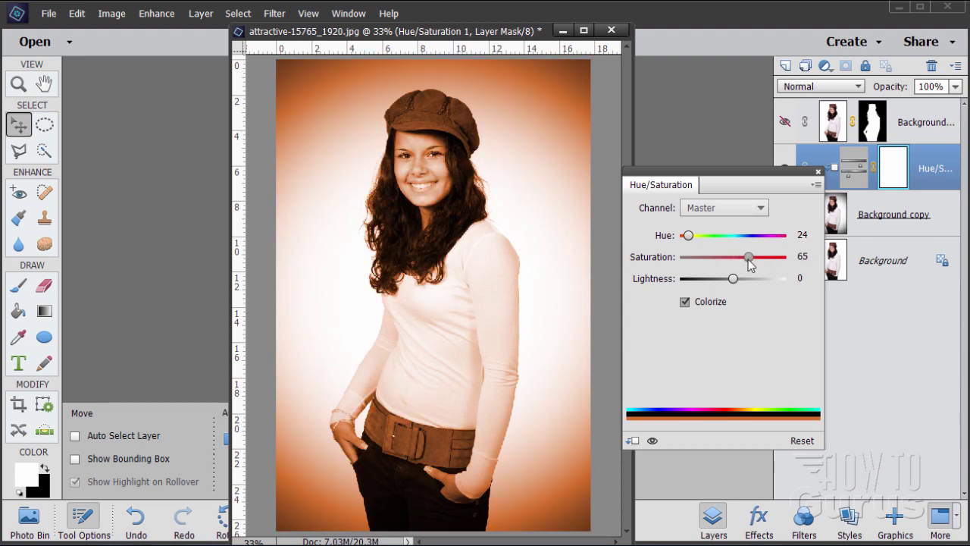
pyautogui.click(802, 257)
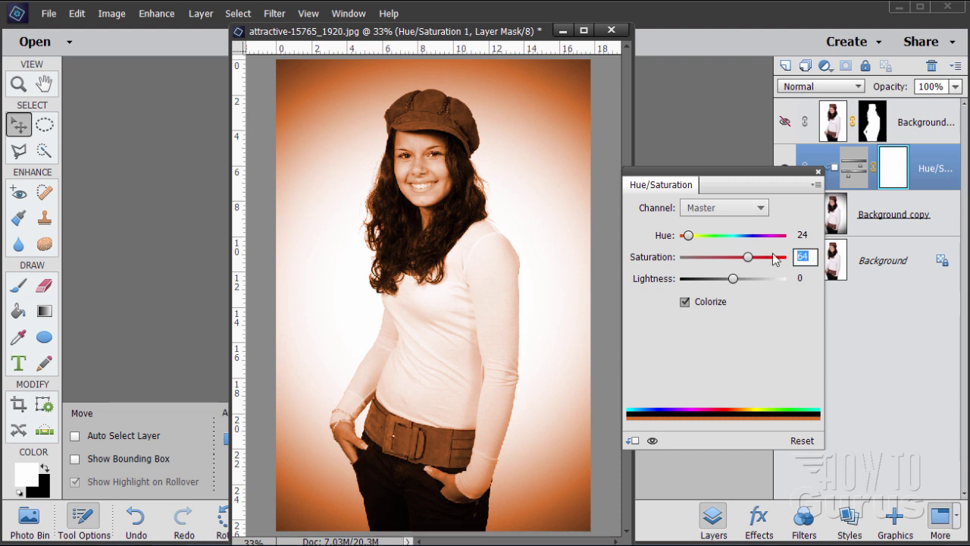
pyautogui.write('80')
pyautogui.moveTo(737, 278); pyautogui.dragTo(715, 282)
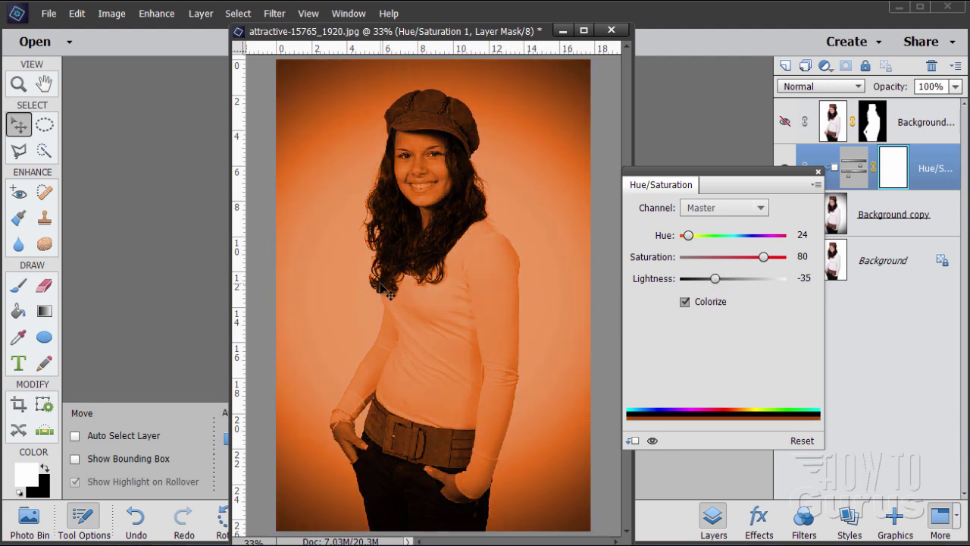
pyautogui.click(813, 279)
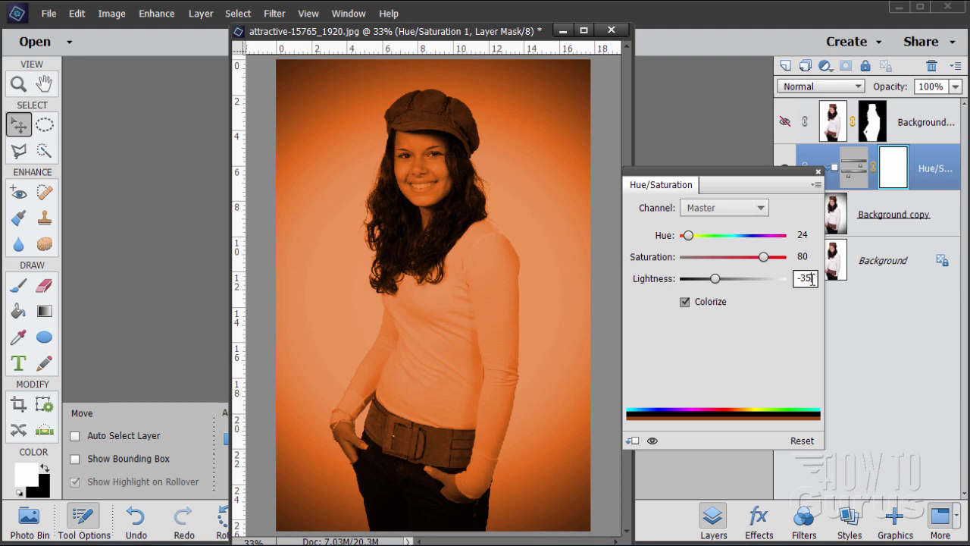
pyautogui.write('-56')
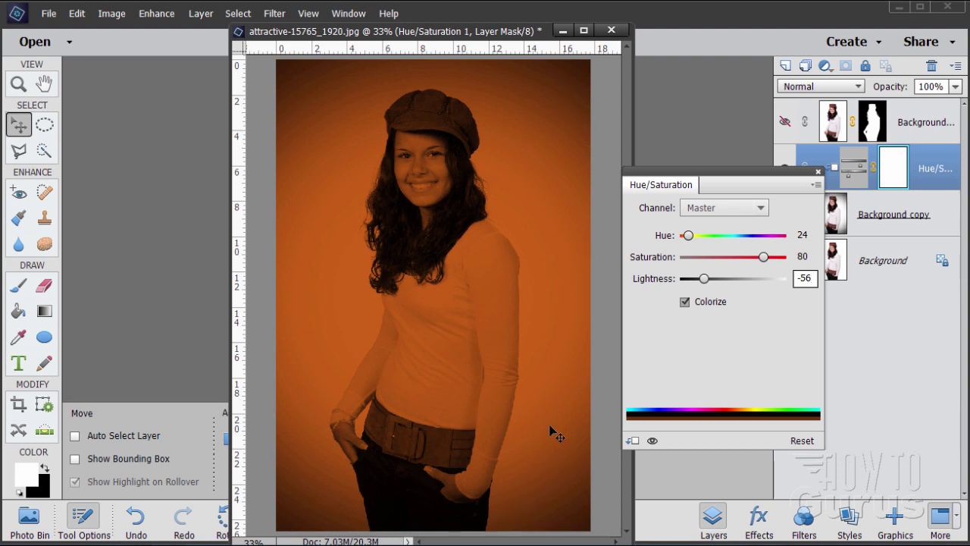
pyautogui.click(818, 173)
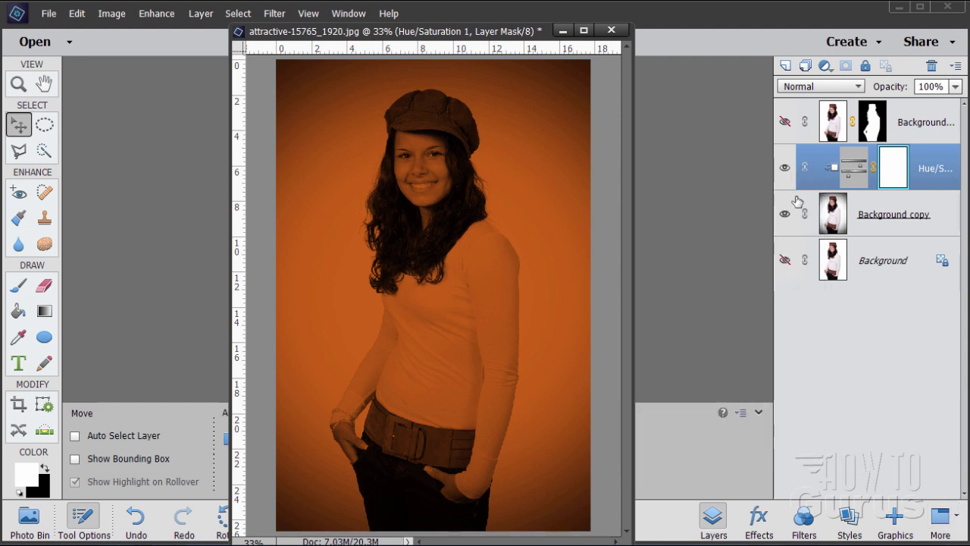
# Step: Show the masked layer of the woman and make its layer mask active for editing
pyautogui.click(784, 122)
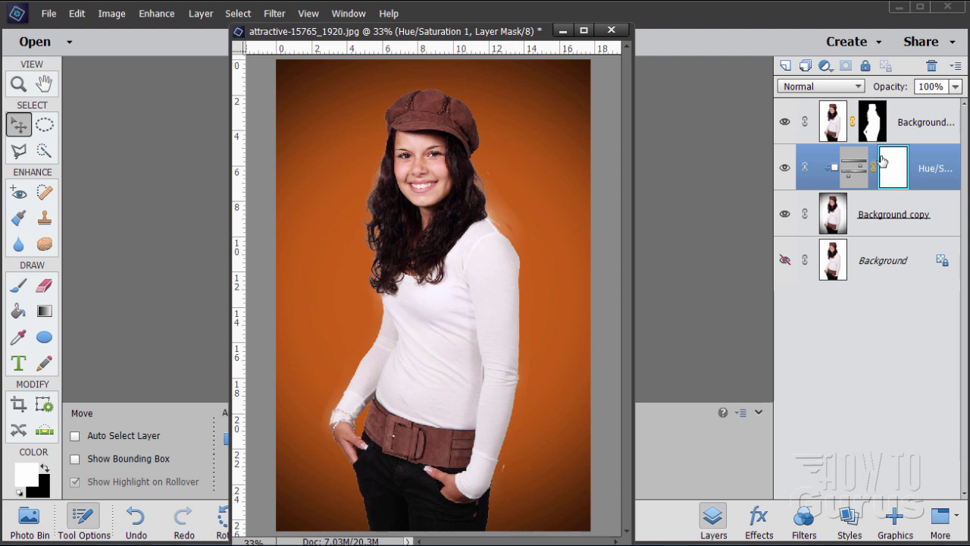
pyautogui.click(873, 121)
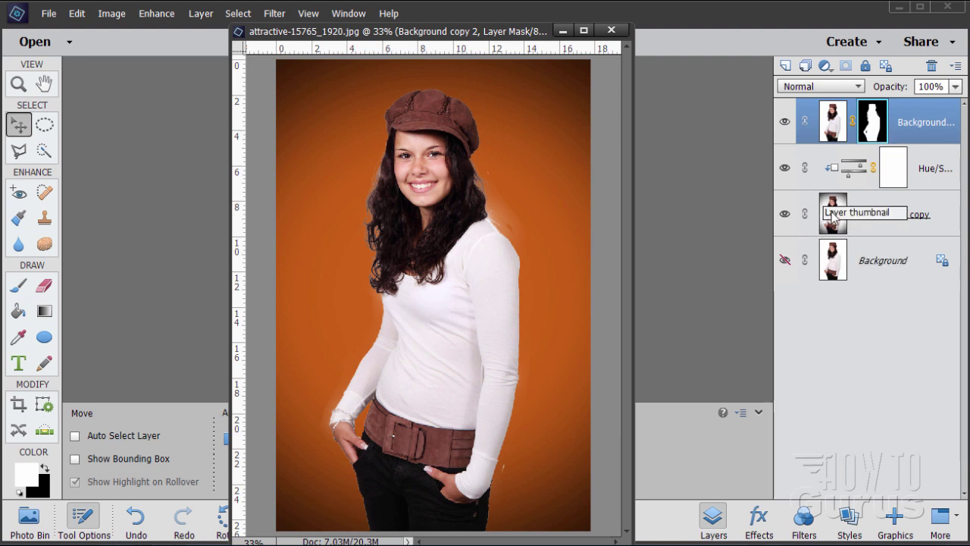
pyautogui.click(785, 123)
pyautogui.click(785, 124)
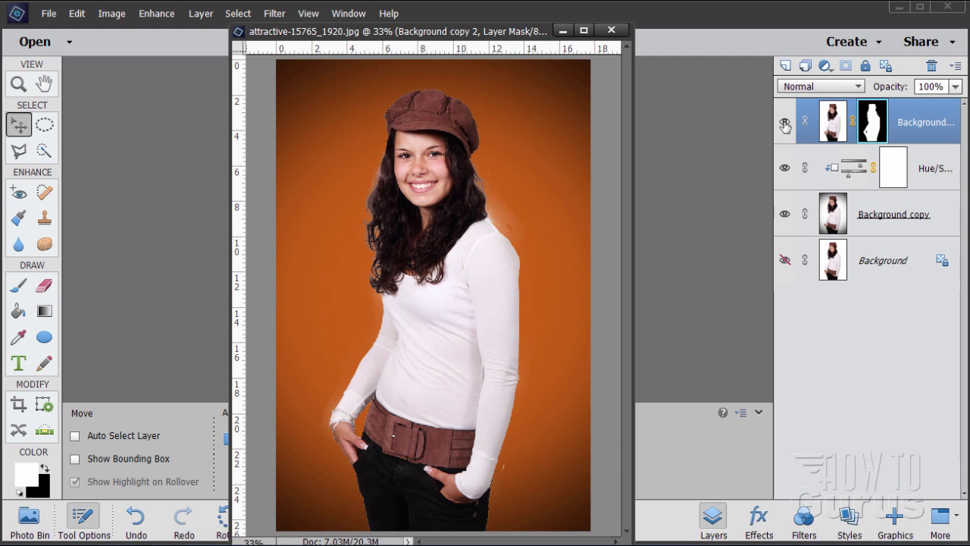
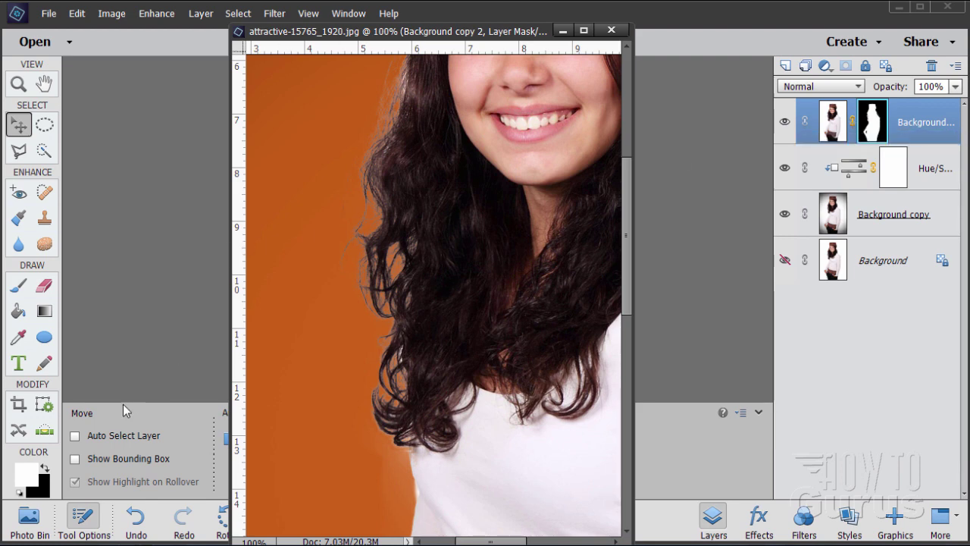
# Step: Paint black on the layer mask with a slightly enlarged soft brush along the hair edge on the image's left side to remove the light fringe
pyautogui.click(46, 468)
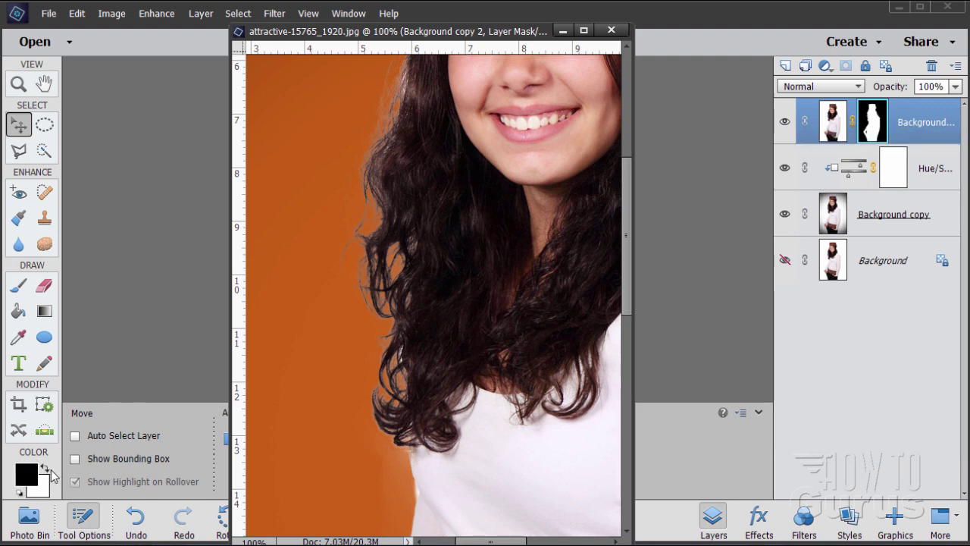
pyautogui.click(20, 286)
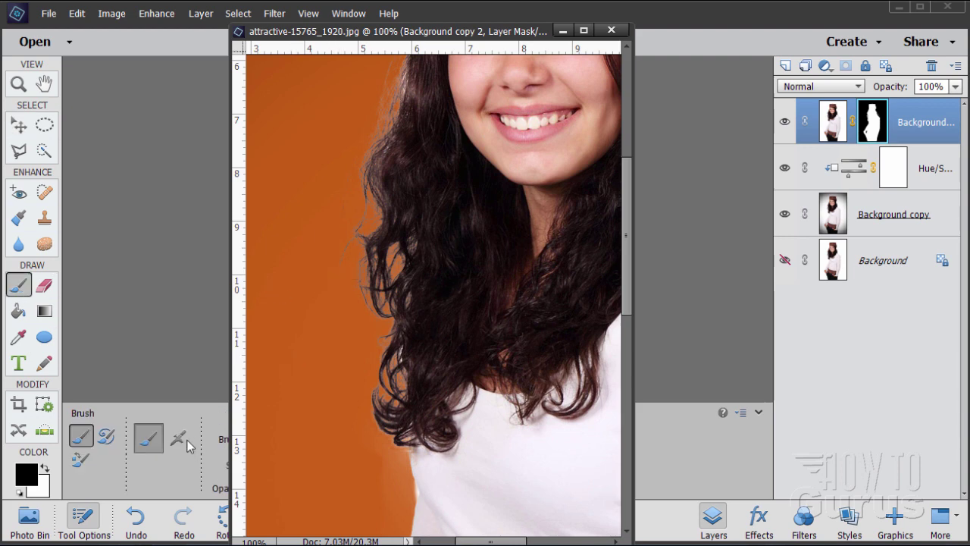
pyautogui.moveTo(444, 39); pyautogui.dragTo(652, 28)
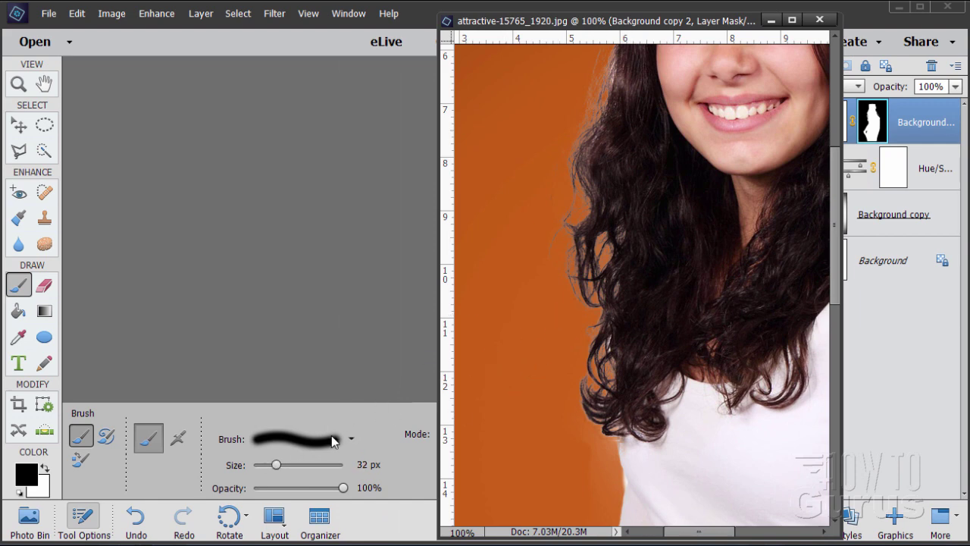
pyautogui.moveTo(277, 464); pyautogui.dragTo(283, 465)
pyautogui.moveTo(604, 22); pyautogui.dragTo(466, 24)
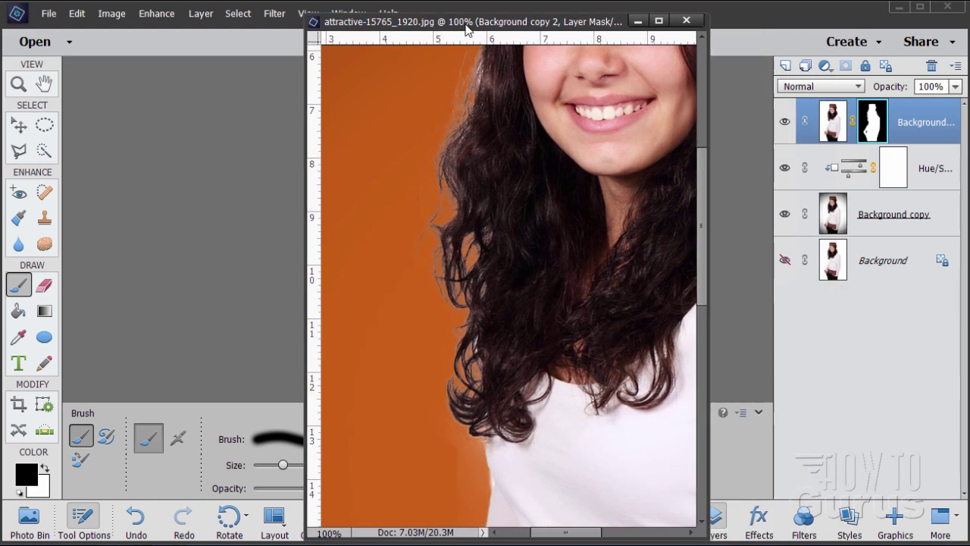
pyautogui.moveTo(472, 188)
pyautogui.mouseDown()
pyautogui.moveTo(439, 148)
pyautogui.moveTo(448, 208)
pyautogui.moveTo(470, 140)
pyautogui.moveTo(420, 268)
pyautogui.moveTo(489, 230)
pyautogui.moveTo(479, 270)
pyautogui.moveTo(446, 275)
pyautogui.moveTo(454, 303)
pyautogui.moveTo(476, 313)
pyautogui.moveTo(456, 333)
pyautogui.mouseUp()
pyautogui.moveTo(439, 171)
pyautogui.mouseDown()
pyautogui.moveTo(481, 69)
pyautogui.moveTo(454, 112)
pyautogui.moveTo(454, 135)
pyautogui.mouseUp()
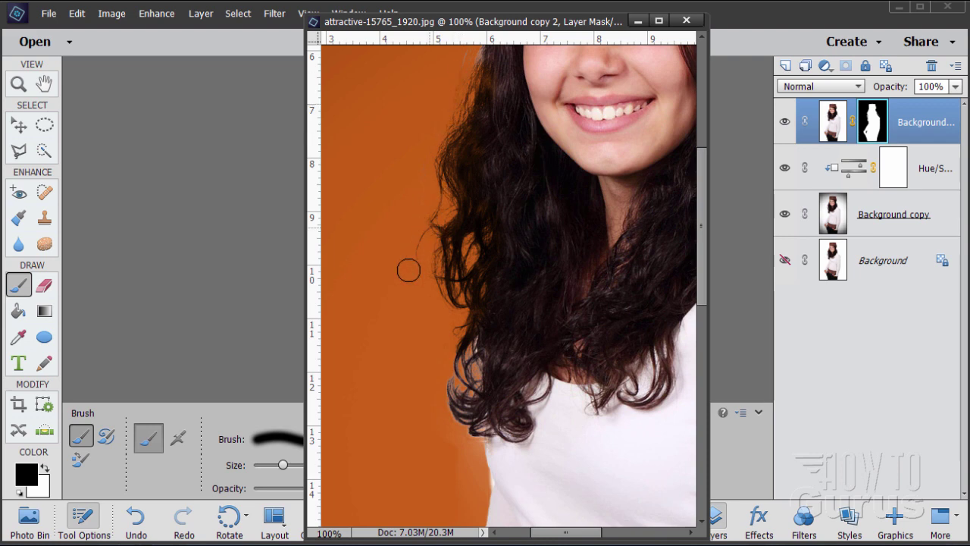
pyautogui.moveTo(448, 303)
pyautogui.mouseDown()
pyautogui.moveTo(464, 350)
pyautogui.moveTo(456, 375)
pyautogui.moveTo(469, 383)
pyautogui.moveTo(447, 407)
pyautogui.moveTo(476, 437)
pyautogui.moveTo(463, 428)
pyautogui.mouseUp()
pyautogui.moveTo(445, 367); pyautogui.dragTo(445, 403)
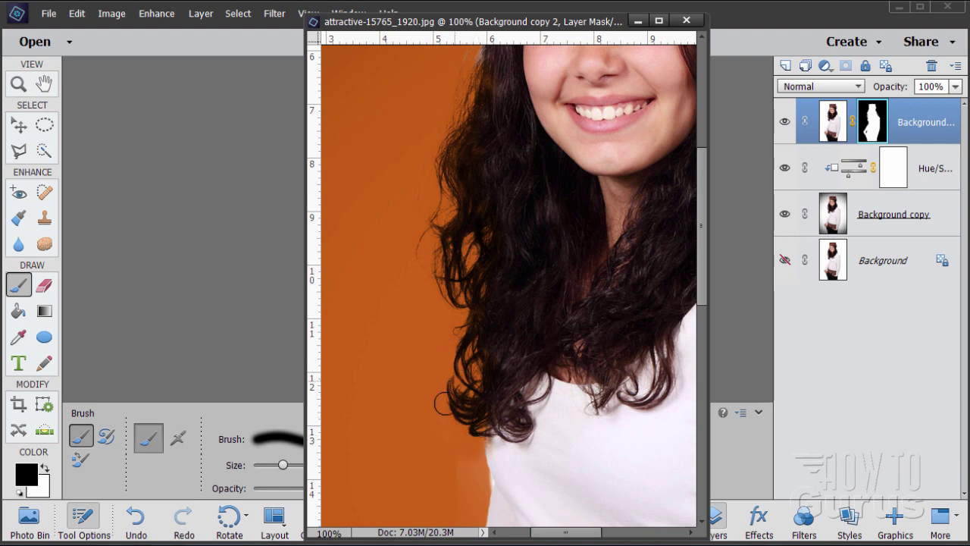
pyautogui.scroll(5, 527, 171)
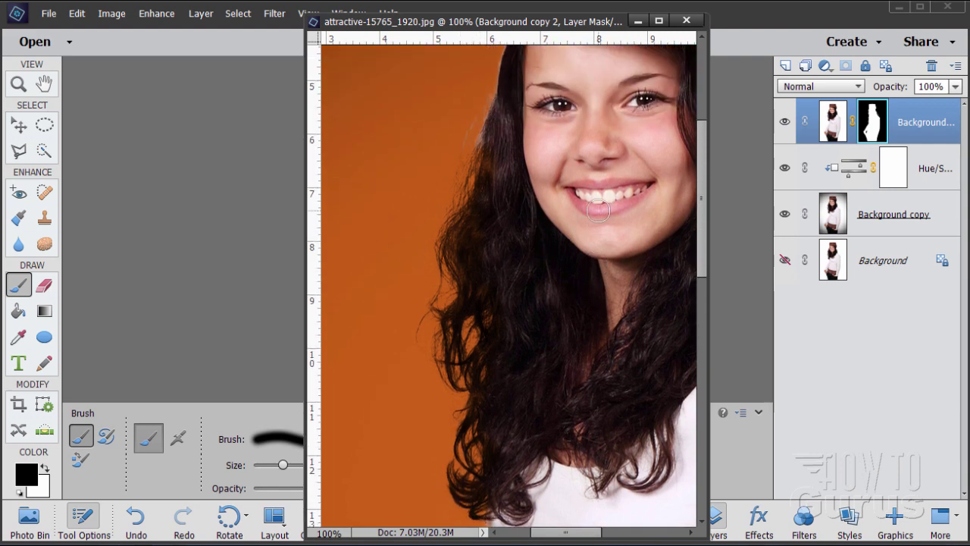
pyautogui.moveTo(480, 307)
pyautogui.mouseDown()
pyautogui.moveTo(478, 219)
pyautogui.moveTo(480, 236)
pyautogui.moveTo(498, 168)
pyautogui.moveTo(489, 70)
pyautogui.mouseUp()
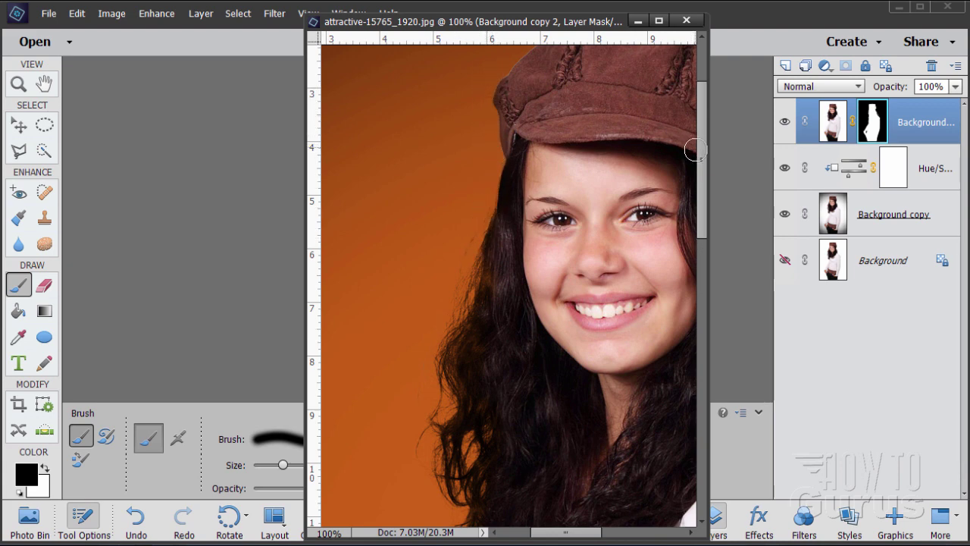
# Step: Paint black on the layer mask around the cap's outer edge to clean up the leftover background
pyautogui.moveTo(706, 133)
pyautogui.mouseDown()
pyautogui.moveTo(573, 106)
pyautogui.moveTo(568, 134)
pyautogui.moveTo(539, 147)
pyautogui.moveTo(498, 190)
pyautogui.mouseUp()
pyautogui.moveTo(578, 115)
pyautogui.mouseDown()
pyautogui.moveTo(602, 133)
pyautogui.moveTo(625, 123)
pyautogui.moveTo(660, 134)
pyautogui.moveTo(648, 137)
pyautogui.mouseUp()
pyautogui.press('space')
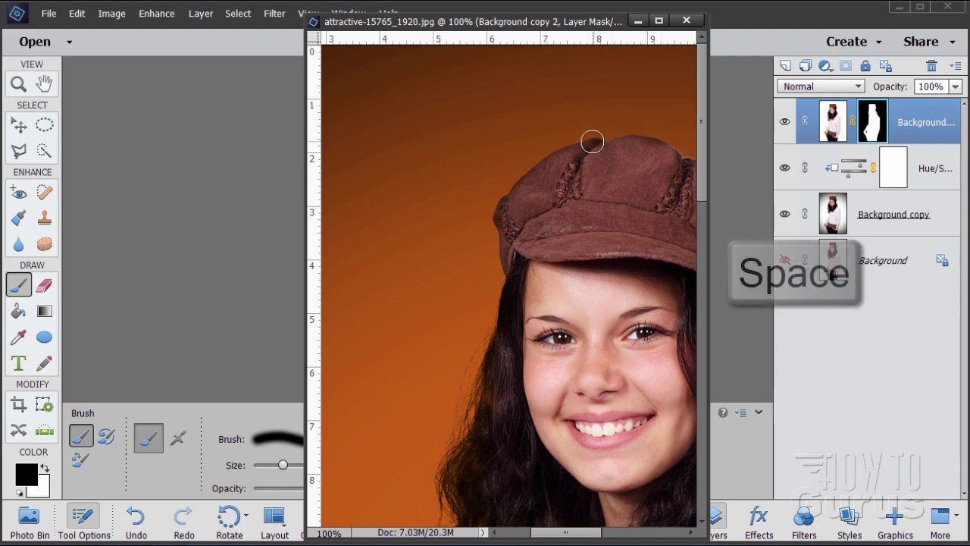
pyautogui.moveTo(614, 176); pyautogui.dragTo(479, 184)
pyautogui.moveTo(682, 185); pyautogui.dragTo(507, 199)
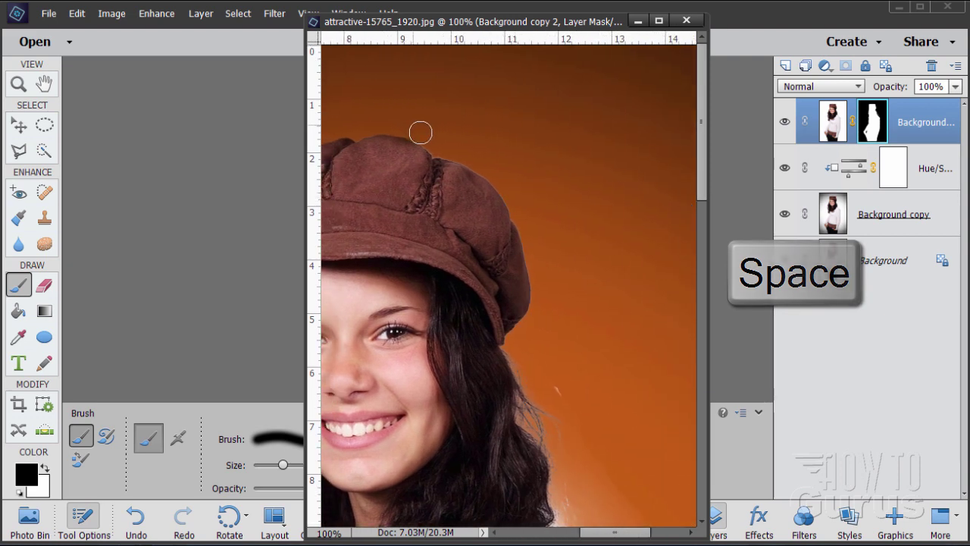
pyautogui.moveTo(439, 148)
pyautogui.mouseDown()
pyautogui.moveTo(491, 170)
pyautogui.moveTo(520, 212)
pyautogui.mouseUp()
pyautogui.moveTo(534, 245); pyautogui.dragTo(540, 305)
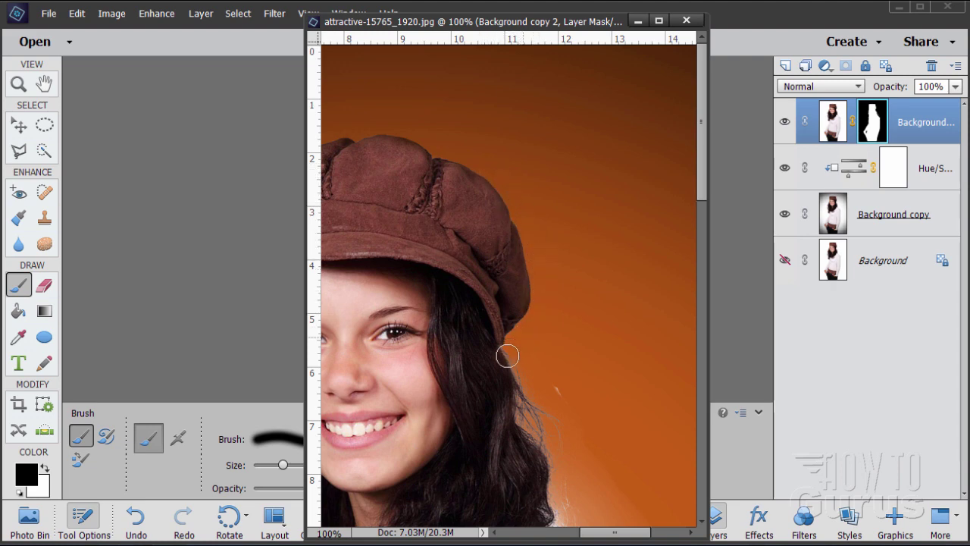
# Step: Paint black on the mask along the hair and shoulder on the image's right side to remove the light halo
pyautogui.moveTo(507, 356)
pyautogui.mouseDown()
pyautogui.moveTo(523, 404)
pyautogui.moveTo(544, 427)
pyautogui.moveTo(527, 397)
pyautogui.moveTo(575, 430)
pyautogui.moveTo(564, 397)
pyautogui.moveTo(564, 408)
pyautogui.moveTo(599, 357)
pyautogui.moveTo(610, 310)
pyautogui.moveTo(593, 309)
pyautogui.moveTo(583, 384)
pyautogui.moveTo(553, 143)
pyautogui.mouseUp()
pyautogui.press('space')
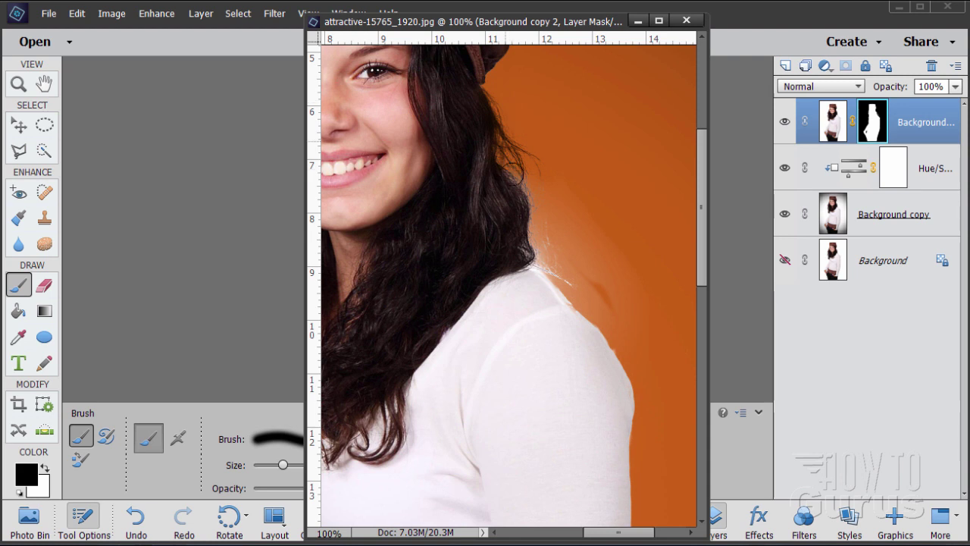
pyautogui.moveTo(536, 235)
pyautogui.mouseDown()
pyautogui.moveTo(605, 306)
pyautogui.moveTo(579, 275)
pyautogui.moveTo(548, 192)
pyautogui.moveTo(552, 231)
pyautogui.moveTo(574, 238)
pyautogui.moveTo(615, 288)
pyautogui.moveTo(623, 302)
pyautogui.moveTo(583, 276)
pyautogui.moveTo(629, 344)
pyautogui.moveTo(646, 283)
pyautogui.moveTo(630, 253)
pyautogui.moveTo(608, 250)
pyautogui.moveTo(609, 217)
pyautogui.mouseUp()
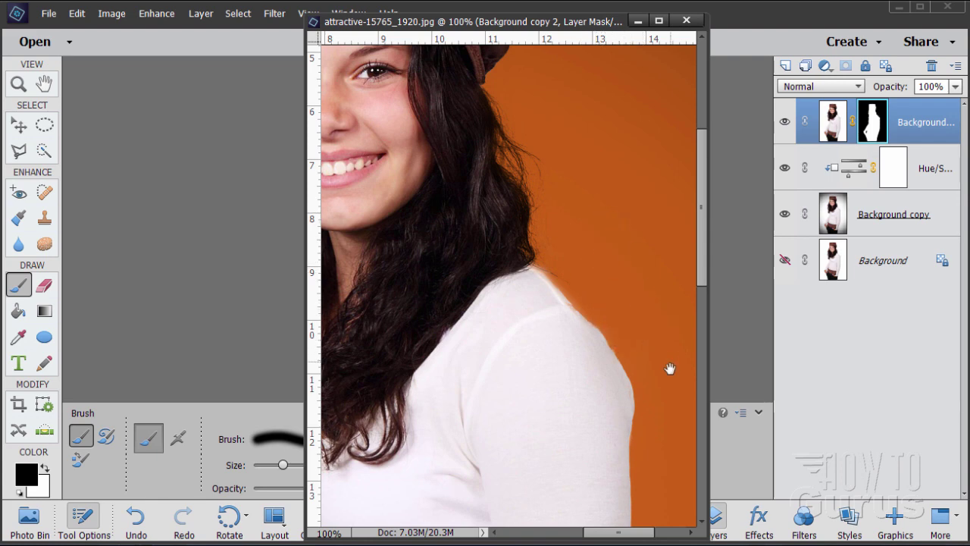
# Step: Try painting the mask along the outer edge of the lower sleeve, and undo the last brush strokes there
pyautogui.moveTo(670, 369)
pyautogui.mouseDown()
pyautogui.moveTo(594, 245)
pyautogui.moveTo(591, 197)
pyautogui.mouseUp()
pyautogui.moveTo(589, 379)
pyautogui.mouseDown()
pyautogui.moveTo(557, 289)
pyautogui.moveTo(545, 362)
pyautogui.moveTo(589, 250)
pyautogui.mouseUp()
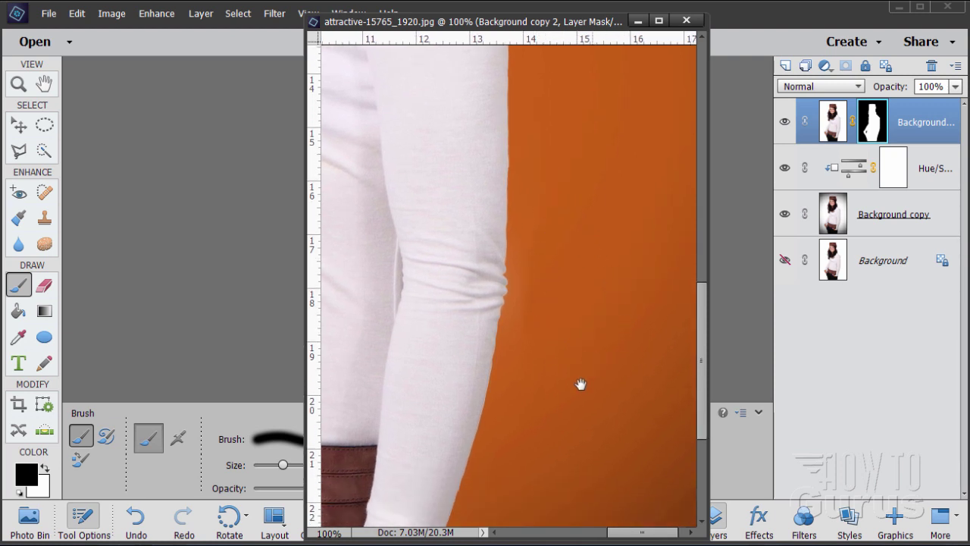
pyautogui.moveTo(581, 383); pyautogui.dragTo(591, 238)
pyautogui.moveTo(585, 348)
pyautogui.mouseDown()
pyautogui.moveTo(583, 288)
pyautogui.moveTo(530, 353)
pyautogui.moveTo(546, 305)
pyautogui.moveTo(527, 351)
pyautogui.mouseUp()
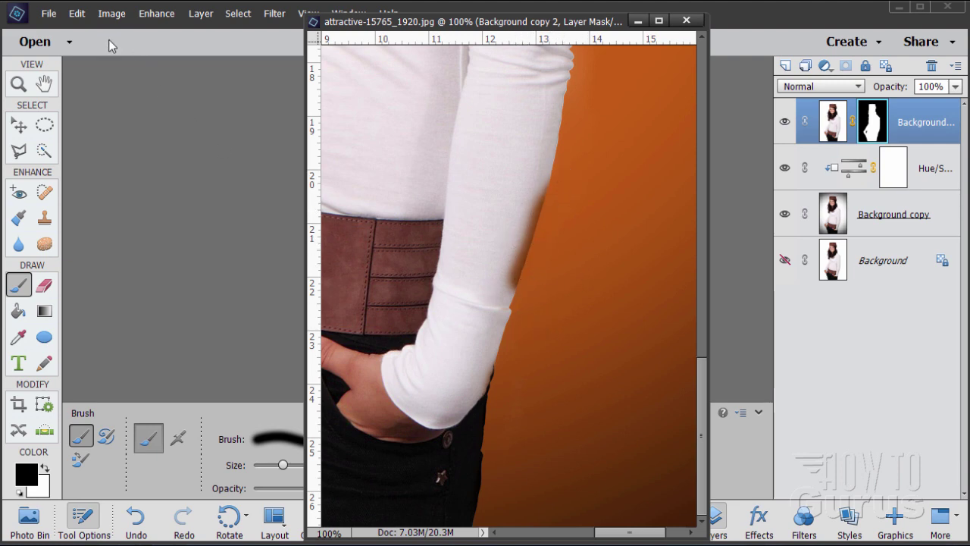
pyautogui.click(77, 13)
pyautogui.click(98, 30)
pyautogui.click(77, 14)
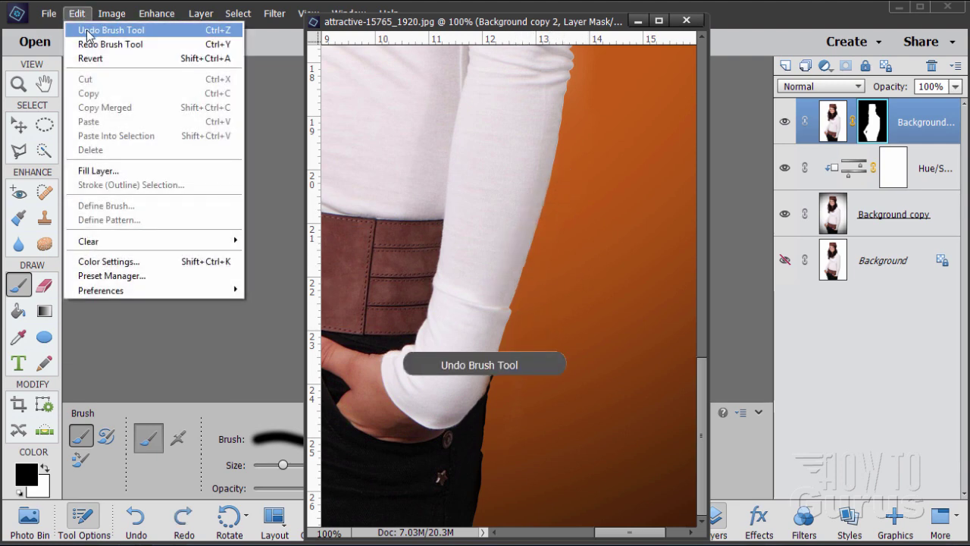
pyautogui.click(88, 33)
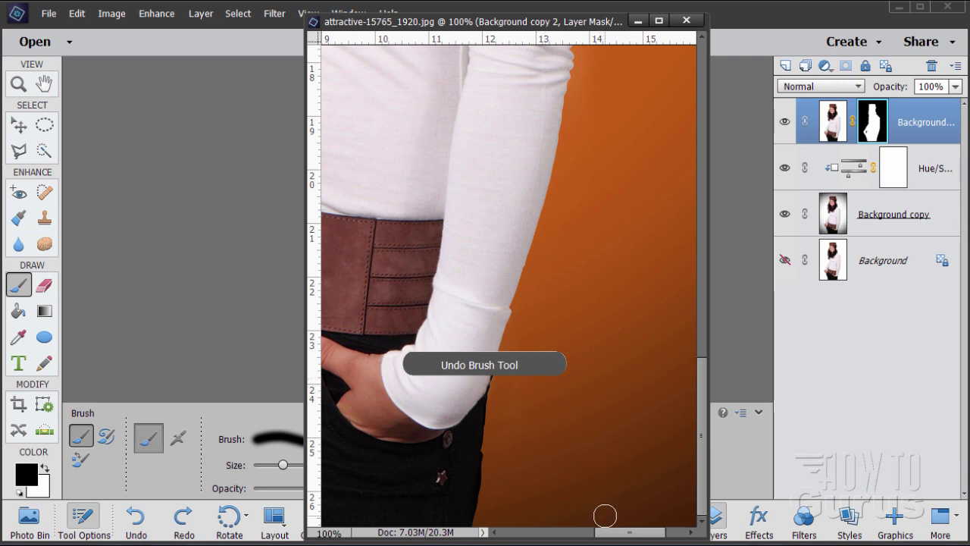
# Step: Paint black on the mask along the outer edge of the jeans and the hand wearing the bracelet
pyautogui.moveTo(615, 531); pyautogui.dragTo(531, 535)
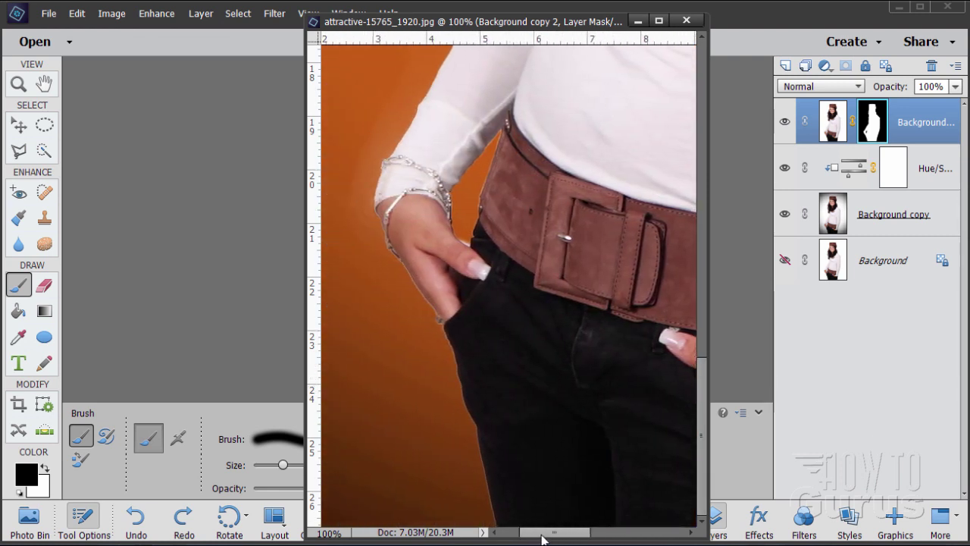
pyautogui.moveTo(439, 340); pyautogui.dragTo(489, 516)
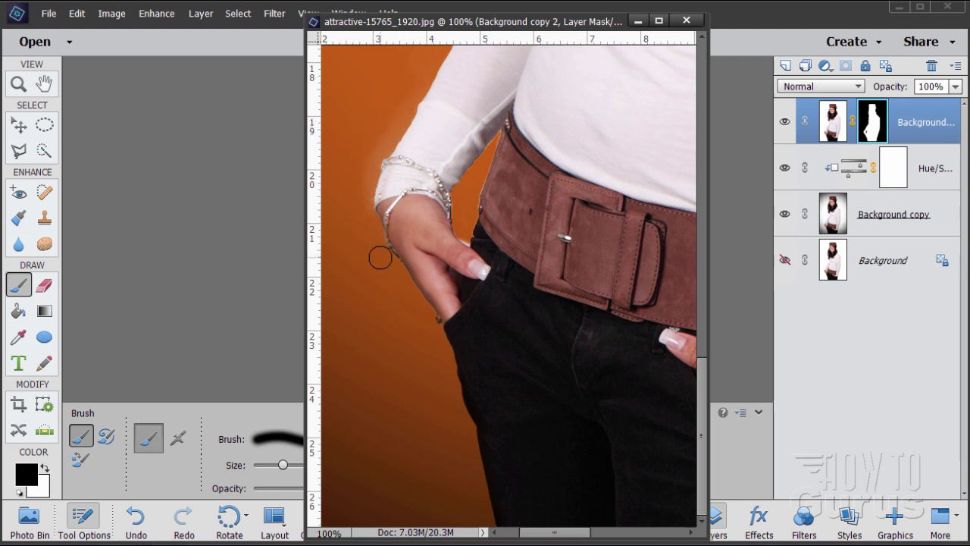
pyautogui.moveTo(410, 209); pyautogui.dragTo(416, 275)
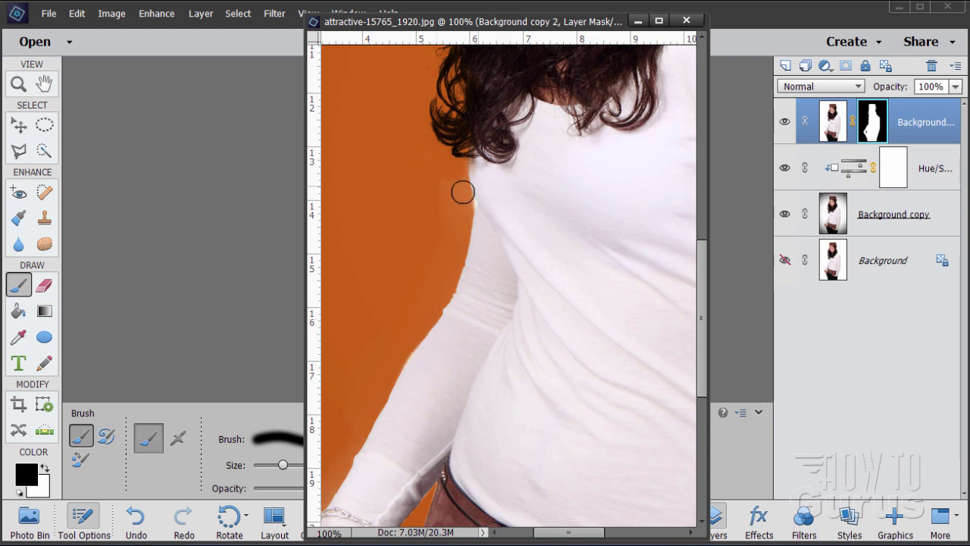
# Step: At 300% zoom, paint black on the mask with a smaller brush along the edges of the gap between the forearm and belt
pyautogui.moveTo(390, 156); pyautogui.dragTo(409, 273)
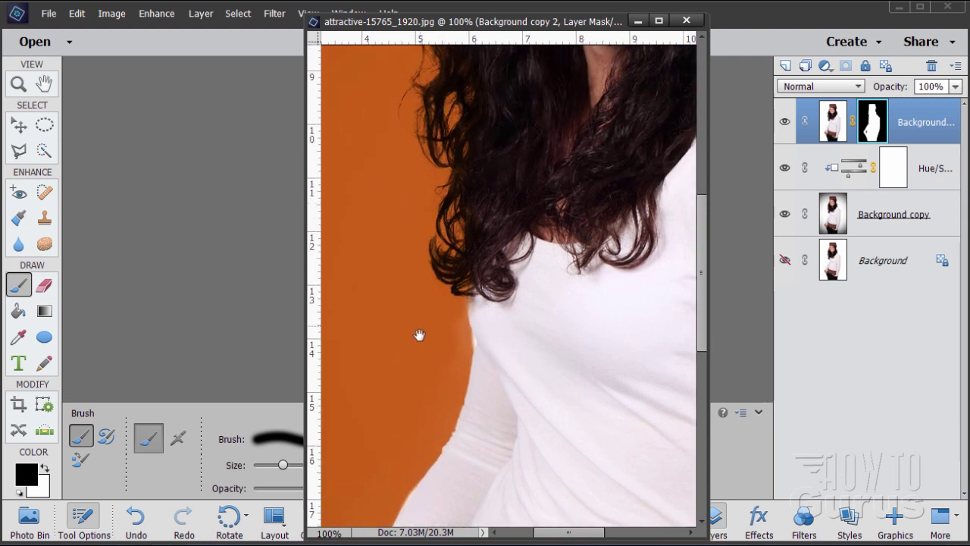
pyautogui.moveTo(402, 371); pyautogui.dragTo(382, 207)
pyautogui.scroll(-5, 382, 207)
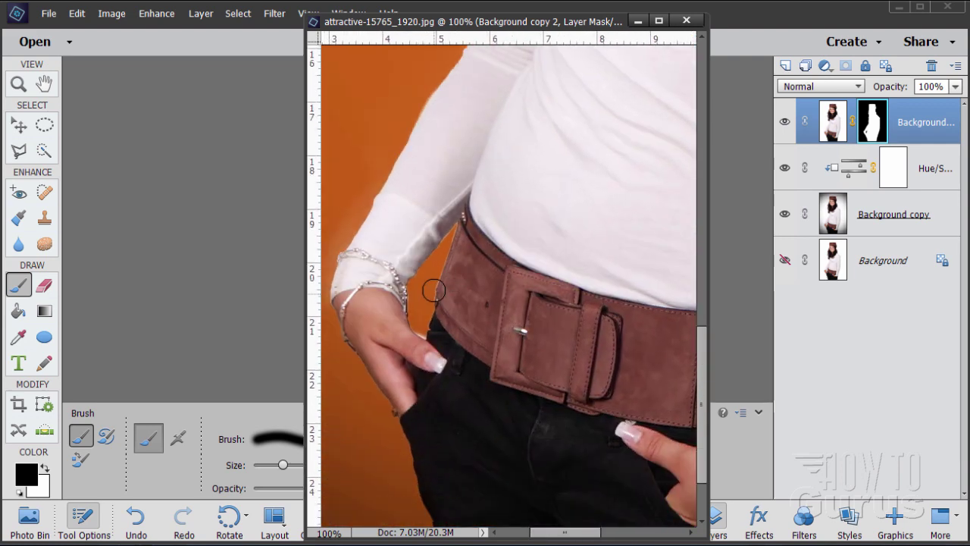
pyautogui.click(18, 84)
pyautogui.click(432, 296)
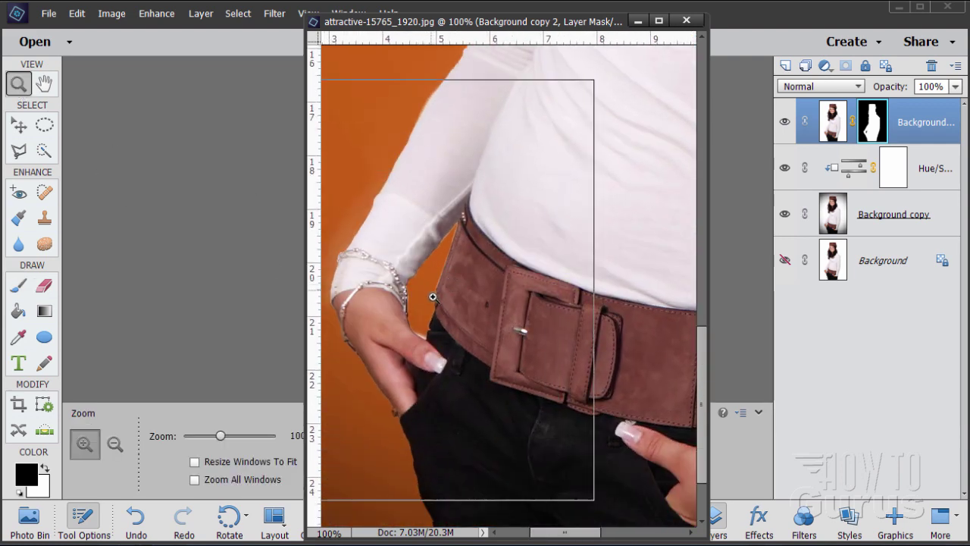
pyautogui.click(433, 296)
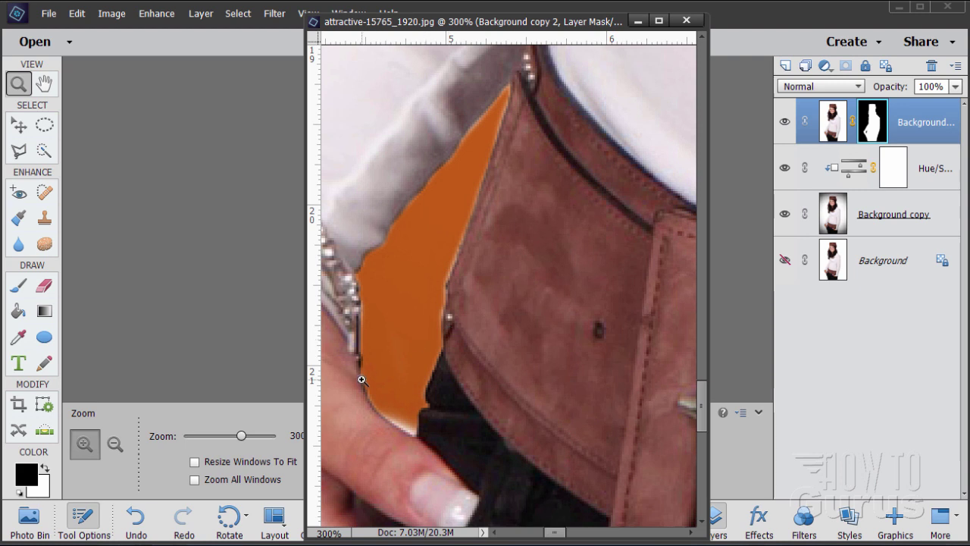
pyautogui.moveTo(430, 295); pyautogui.dragTo(461, 290)
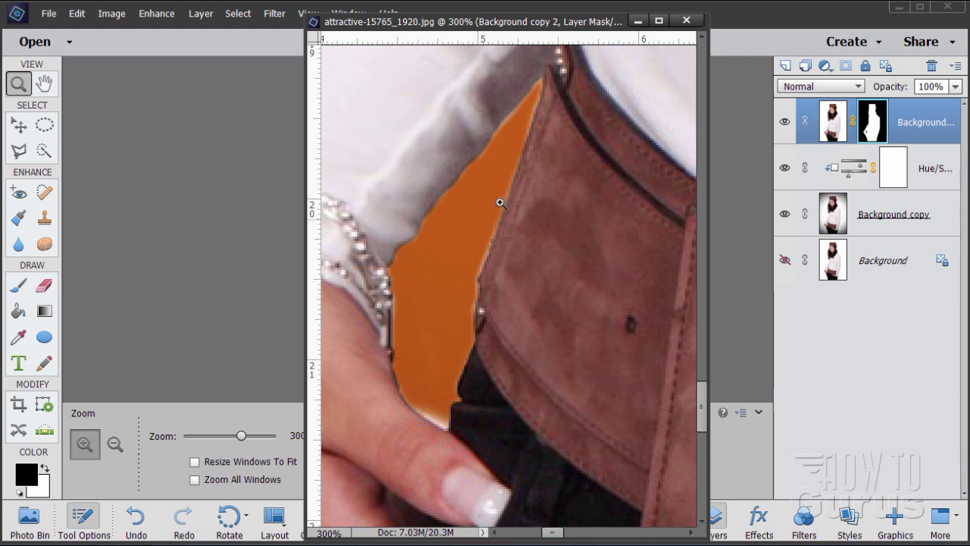
pyautogui.click(19, 287)
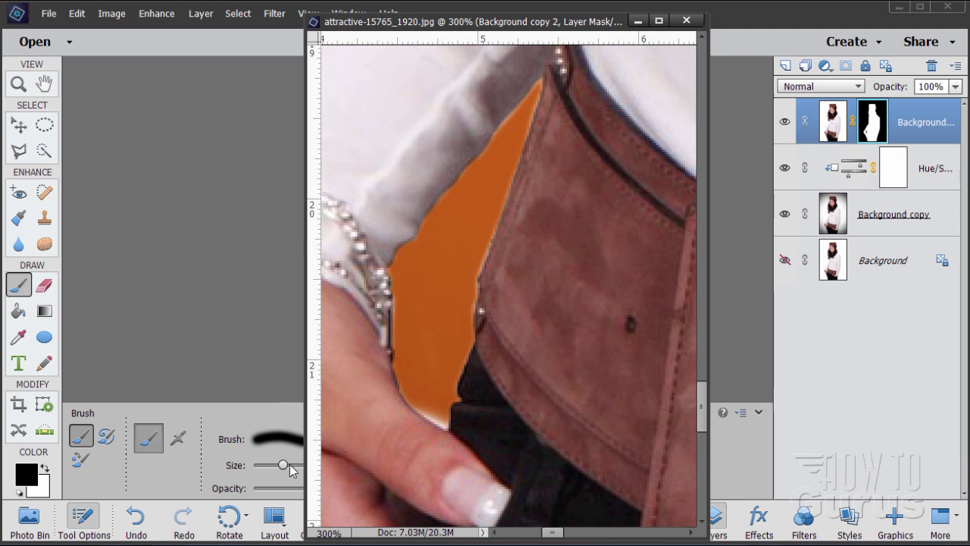
pyautogui.moveTo(265, 473); pyautogui.dragTo(259, 471)
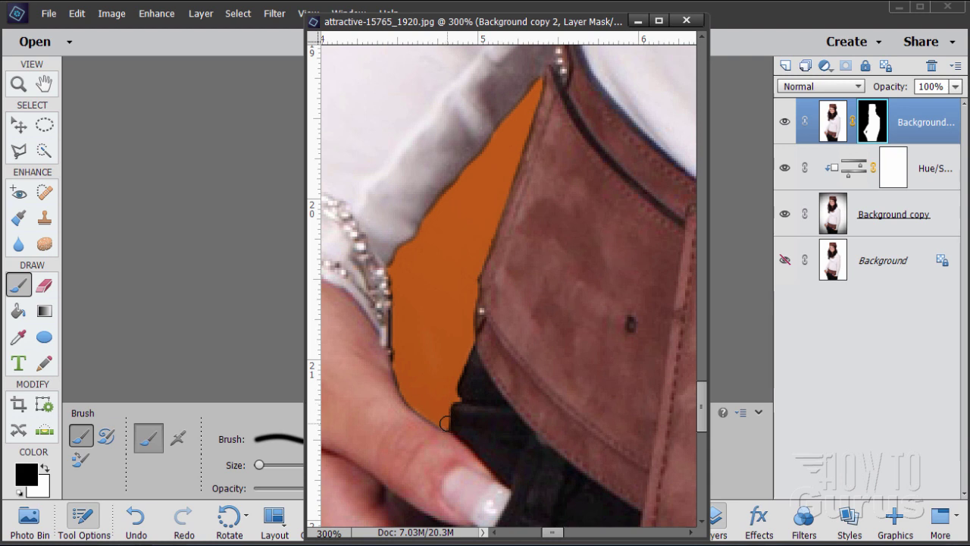
# Step: Examine the mask along the outer edge of the sleeve between the bracelet and the hair at 300% zoom
pyautogui.moveTo(422, 296); pyautogui.dragTo(506, 245)
pyautogui.moveTo(449, 288)
pyautogui.mouseDown()
pyautogui.moveTo(454, 200)
pyautogui.moveTo(459, 347)
pyautogui.mouseUp()
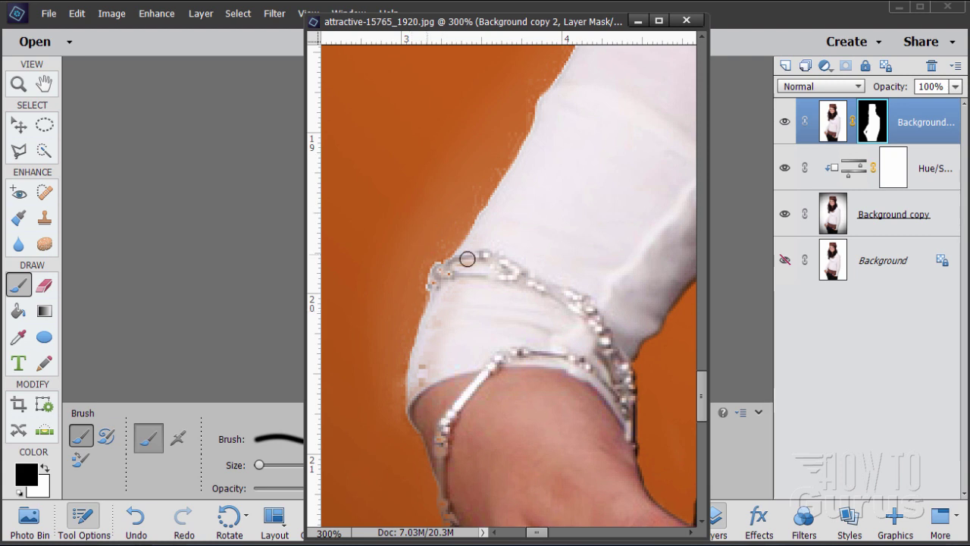
pyautogui.moveTo(576, 123); pyautogui.dragTo(501, 345)
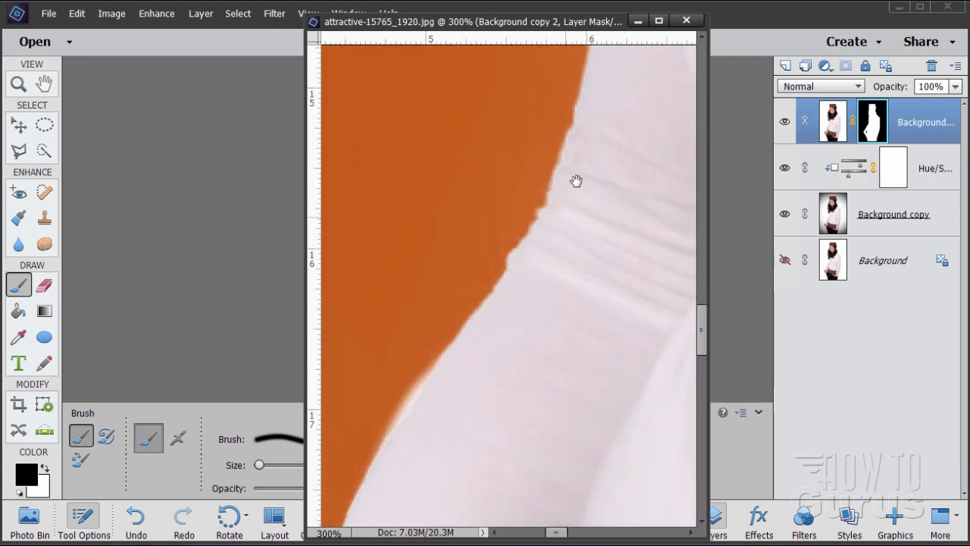
pyautogui.moveTo(593, 147); pyautogui.dragTo(543, 314)
pyautogui.moveTo(574, 199); pyautogui.dragTo(576, 254)
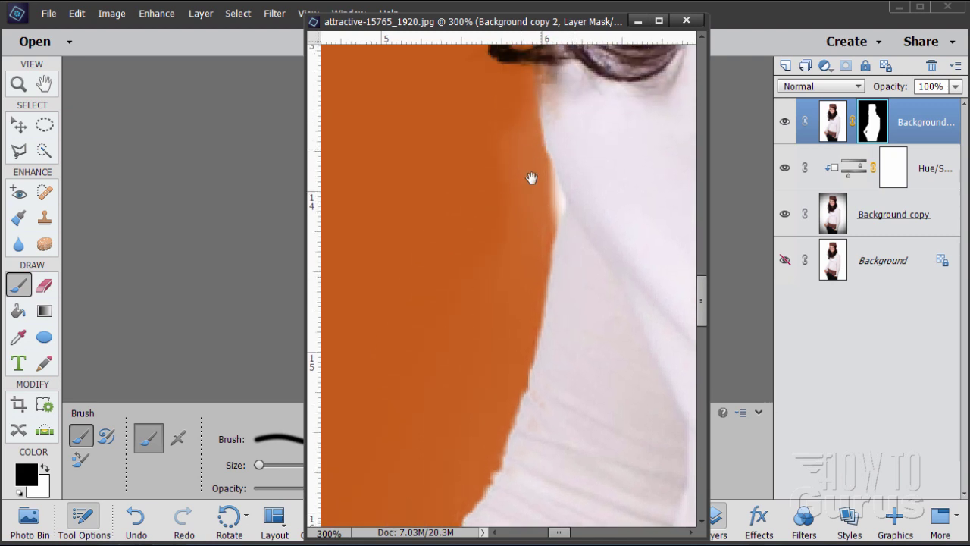
pyautogui.moveTo(470, 459); pyautogui.dragTo(478, 198)
pyautogui.moveTo(425, 337); pyautogui.dragTo(435, 312)
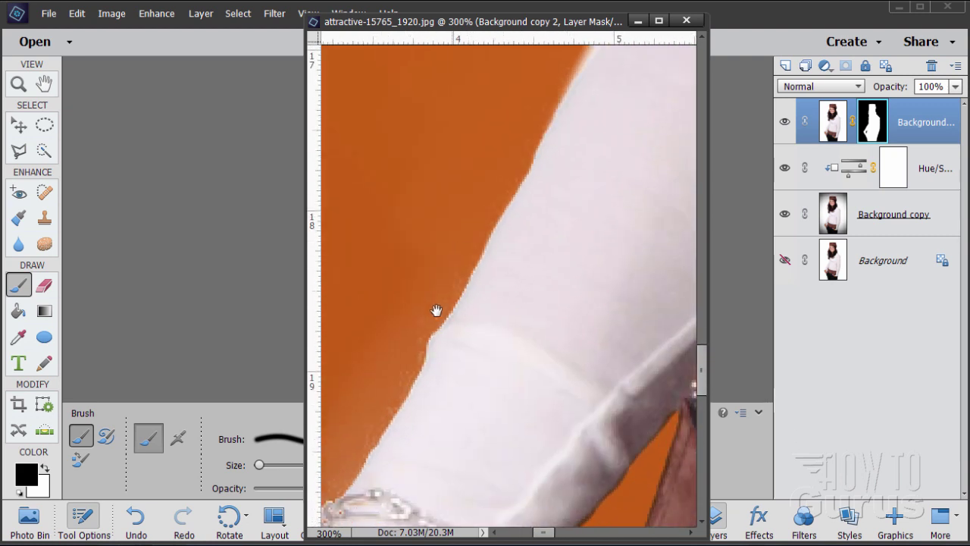
pyautogui.moveTo(409, 424); pyautogui.dragTo(426, 379)
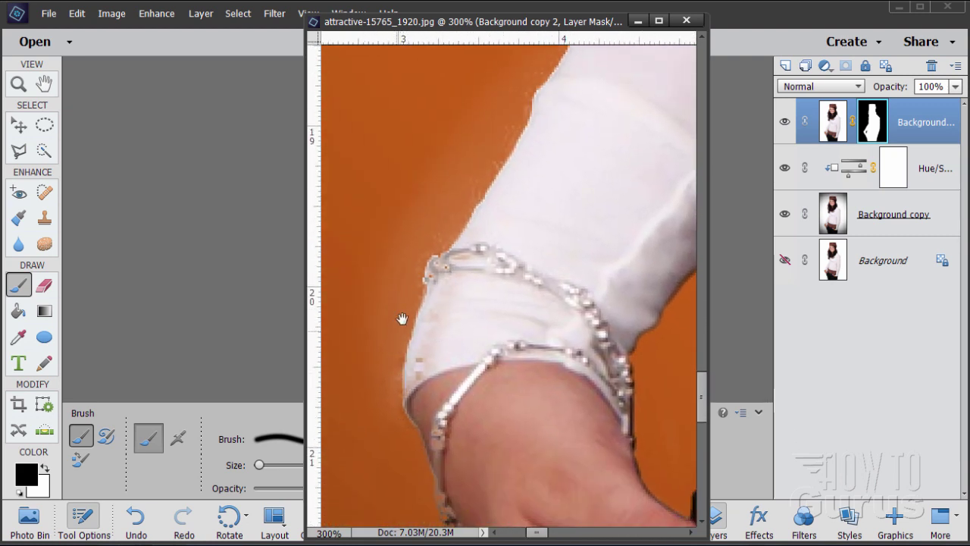
pyautogui.moveTo(456, 317); pyautogui.dragTo(467, 307)
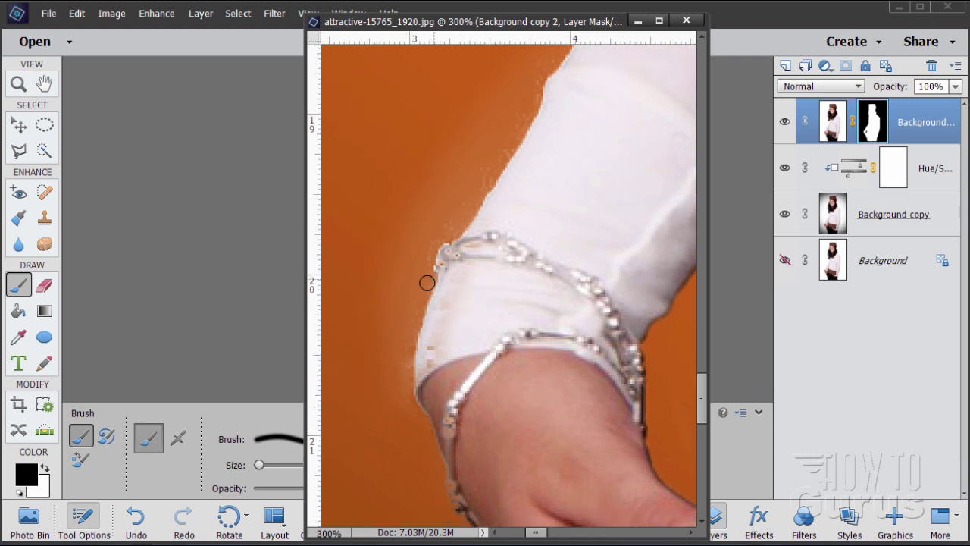
# Step: Trace the sleeve's outer edge with the Polygonal Lasso from just below the cuff up to the hair curls
pyautogui.click(19, 152)
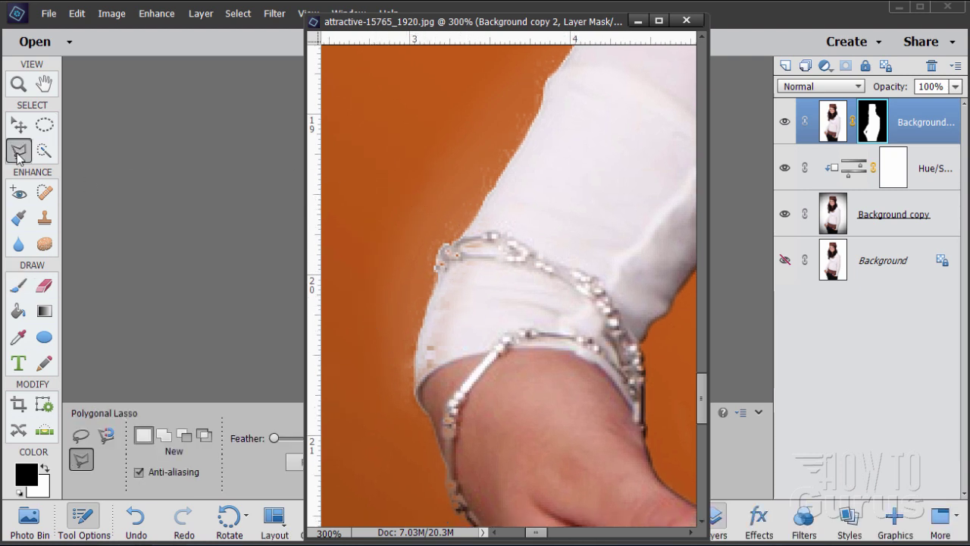
pyautogui.click(415, 393)
pyautogui.click(418, 335)
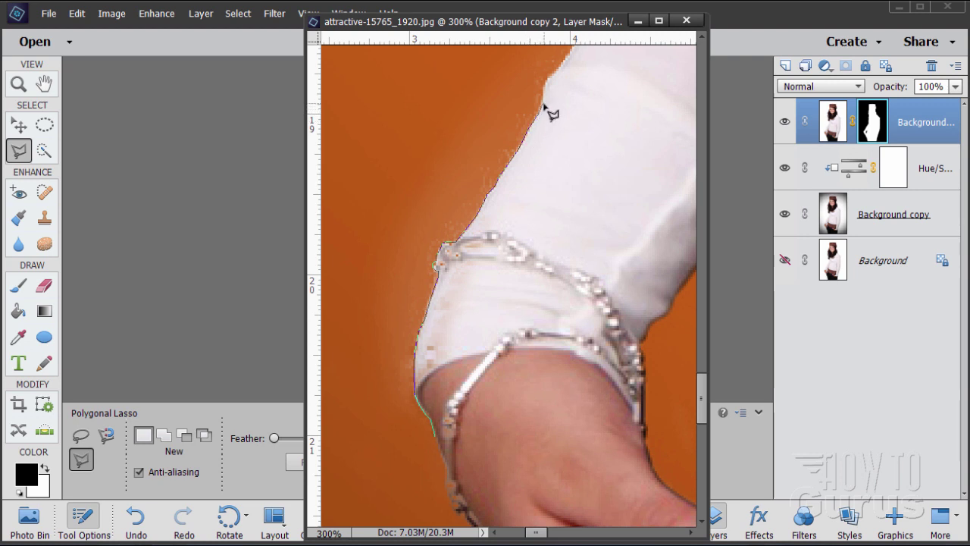
pyautogui.moveTo(546, 106); pyautogui.dragTo(410, 406)
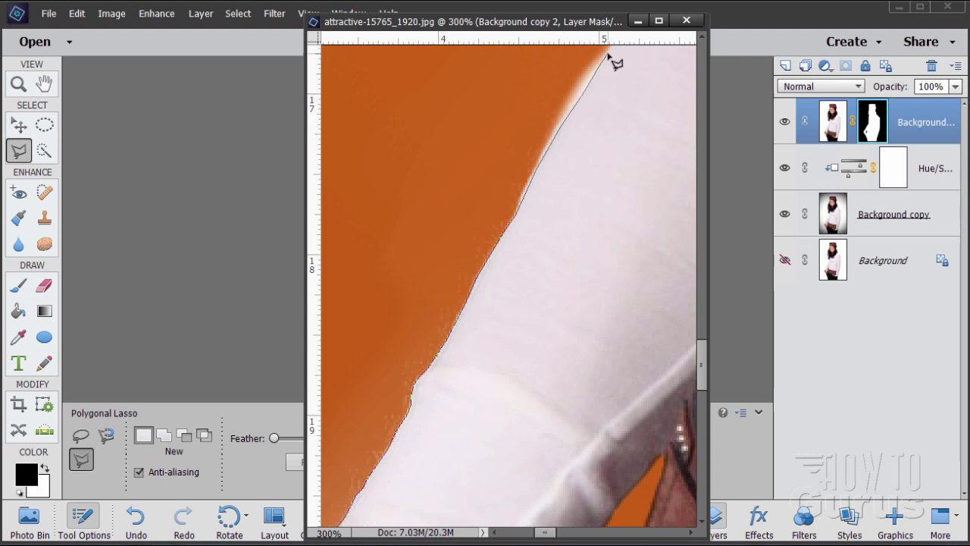
pyautogui.moveTo(607, 59)
pyautogui.mouseDown()
pyautogui.moveTo(515, 277)
pyautogui.moveTo(463, 342)
pyautogui.mouseUp()
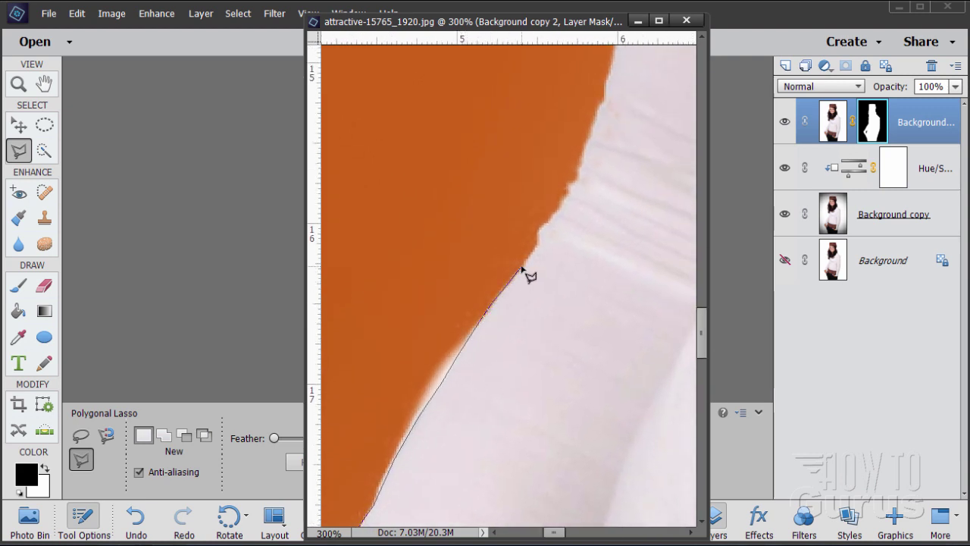
pyautogui.click(539, 229)
pyautogui.moveTo(602, 113); pyautogui.dragTo(463, 357)
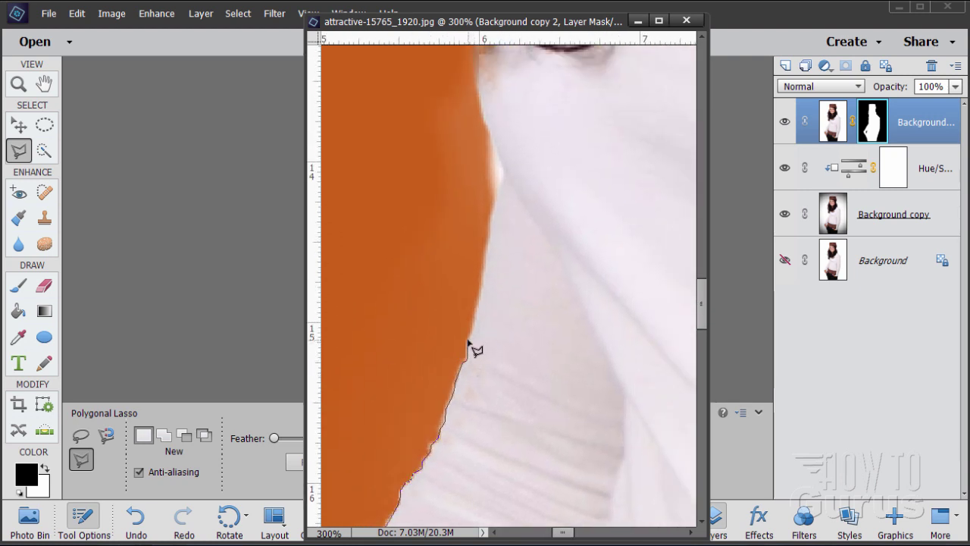
pyautogui.click(468, 342)
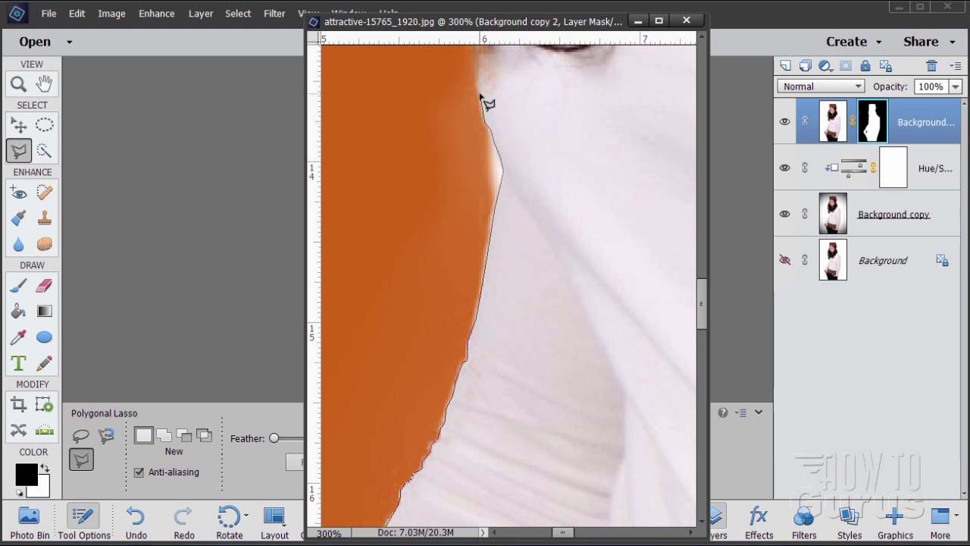
pyautogui.moveTo(481, 97); pyautogui.dragTo(481, 259)
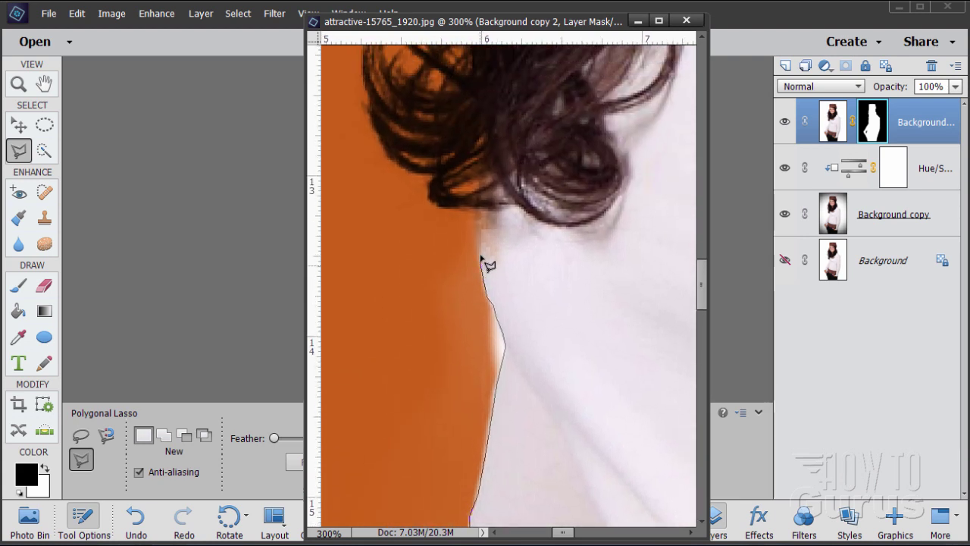
pyautogui.click(477, 211)
# Step: Continue the lasso outline down through the orange background beside the arm and close the selection below the cuff
pyautogui.click(407, 222)
pyautogui.moveTo(345, 328)
pyautogui.mouseDown()
pyautogui.moveTo(455, 234)
pyautogui.moveTo(552, 117)
pyautogui.mouseUp()
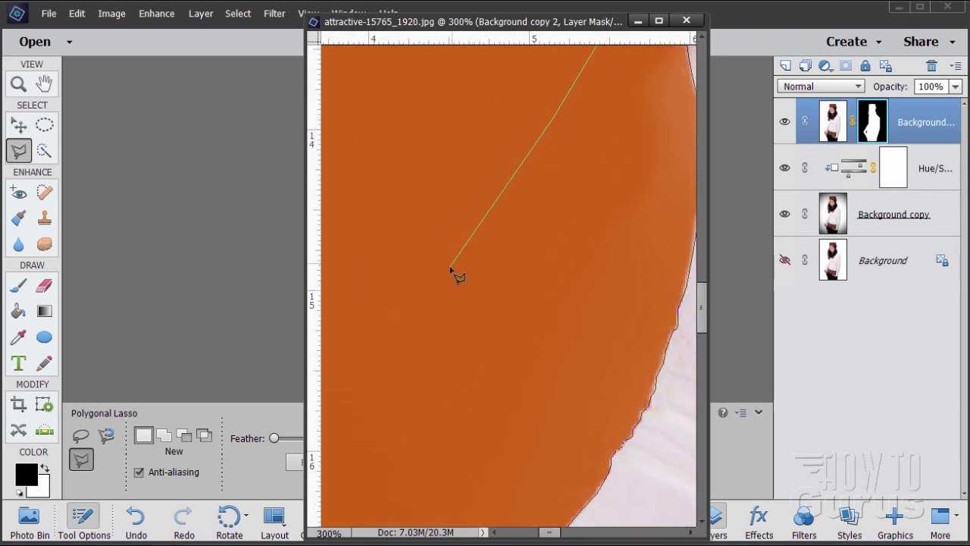
pyautogui.moveTo(372, 395)
pyautogui.mouseDown()
pyautogui.moveTo(544, 175)
pyautogui.moveTo(564, 124)
pyautogui.mouseUp()
pyautogui.click(550, 154)
pyautogui.click(449, 266)
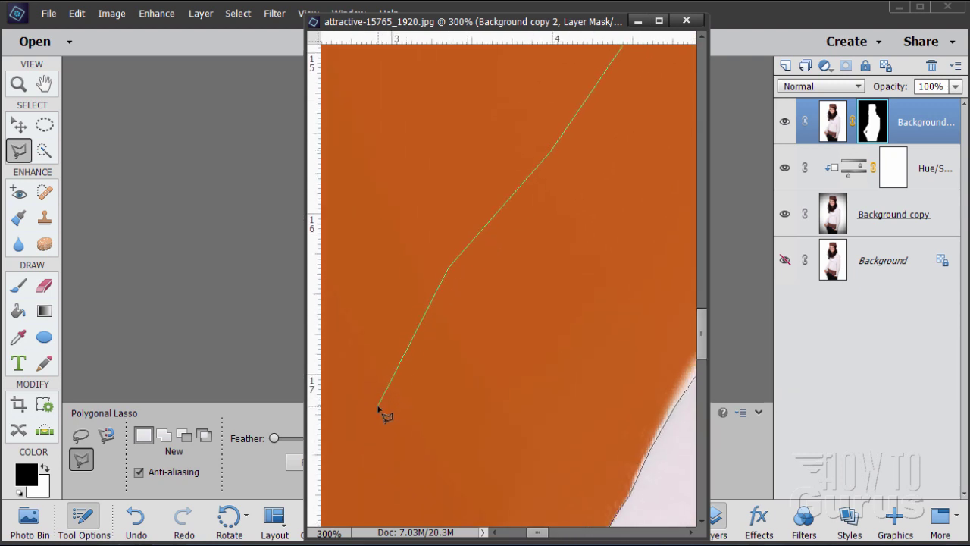
pyautogui.moveTo(384, 391); pyautogui.dragTo(483, 159)
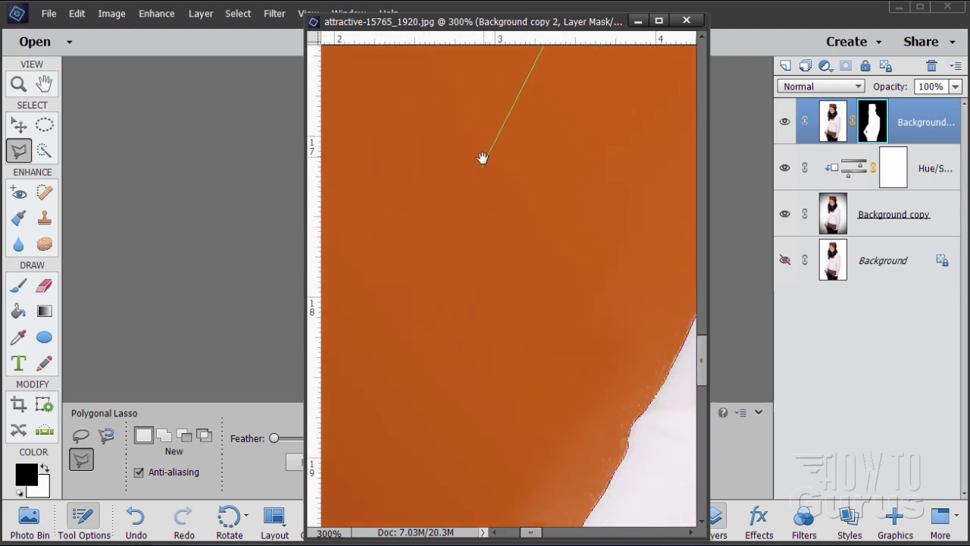
pyautogui.click(403, 301)
pyautogui.moveTo(362, 434); pyautogui.dragTo(468, 143)
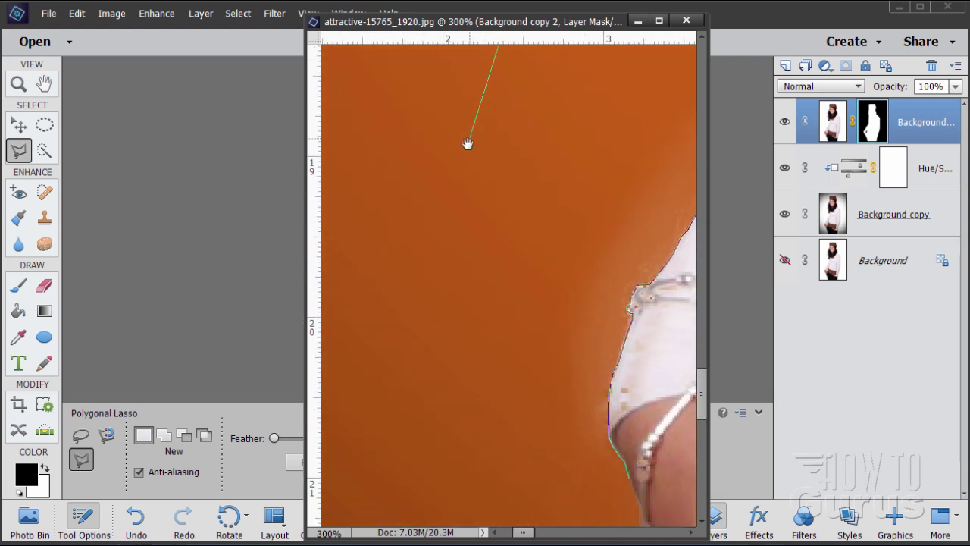
pyautogui.click(430, 248)
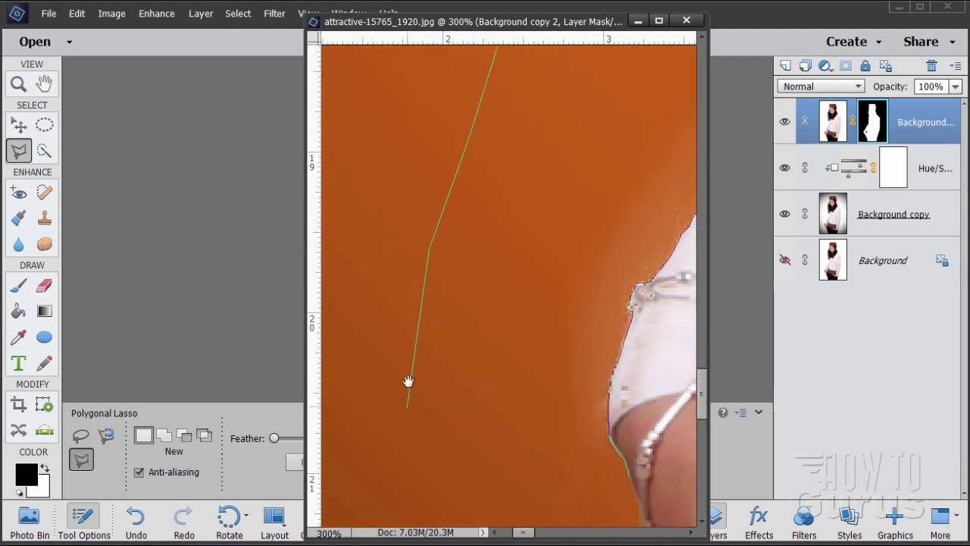
pyautogui.moveTo(407, 383); pyautogui.dragTo(411, 203)
pyautogui.click(451, 298)
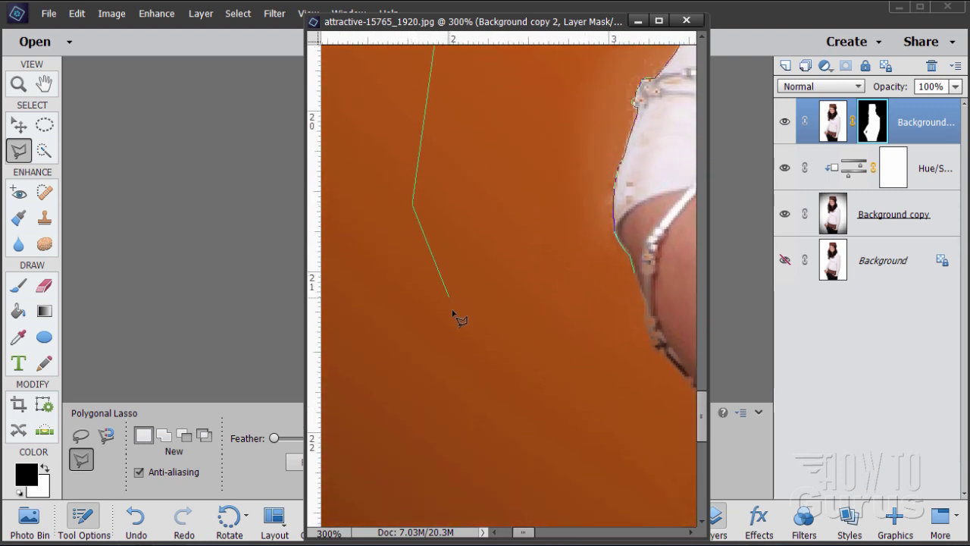
pyautogui.click(527, 382)
pyautogui.click(607, 361)
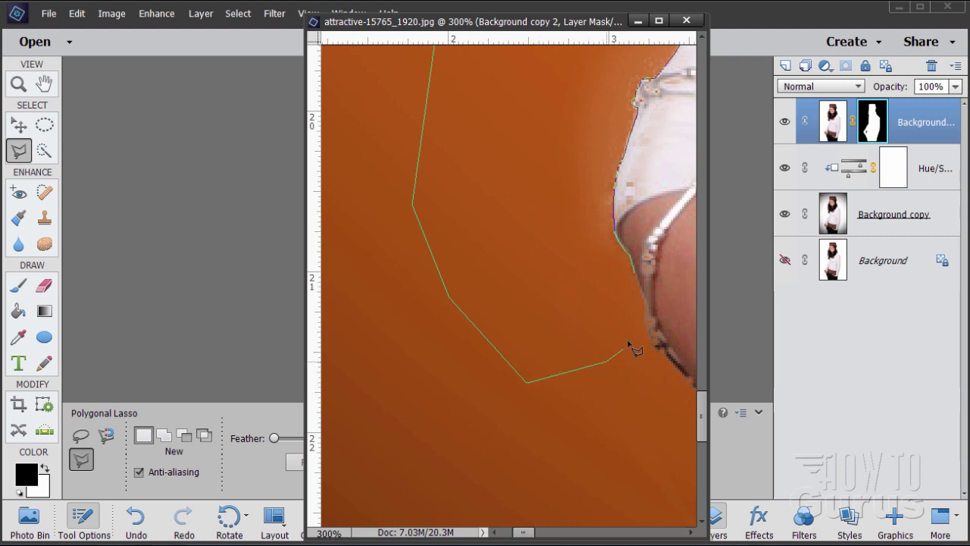
pyautogui.doubleClick(633, 276)
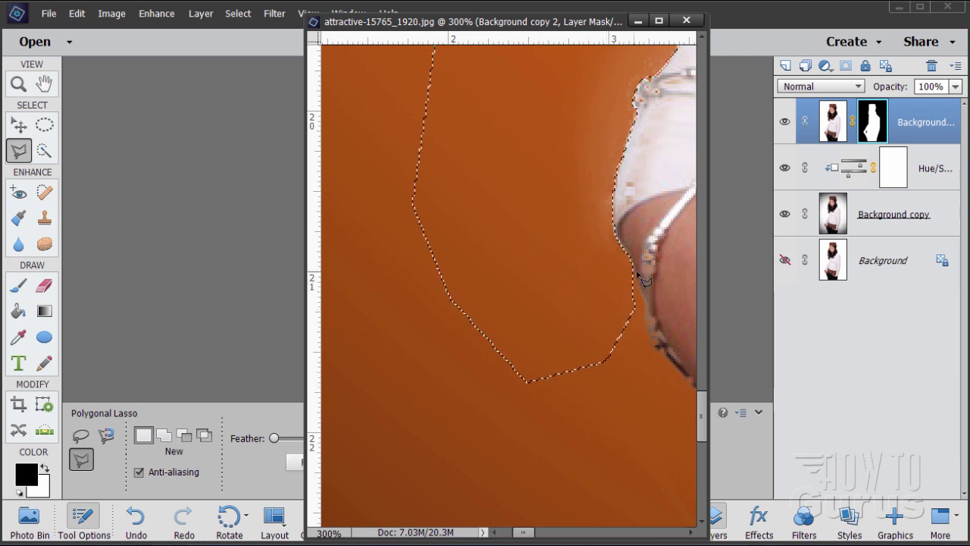
# Step: With a larger brush, paint black on the mask inside the selection along the outer edge of the cuff and lower sleeve
pyautogui.moveTo(520, 533); pyautogui.dragTo(534, 533)
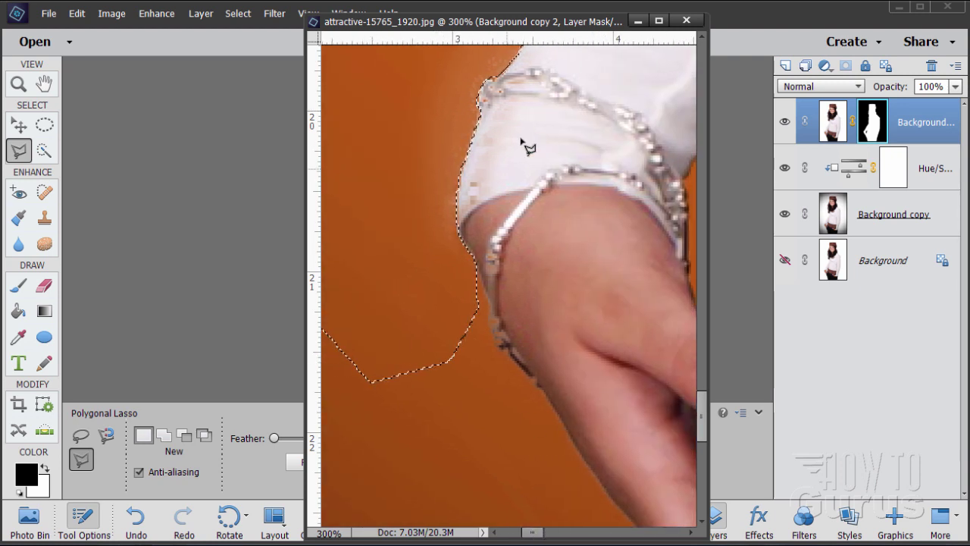
pyautogui.moveTo(704, 429); pyautogui.dragTo(704, 391)
pyautogui.click(18, 285)
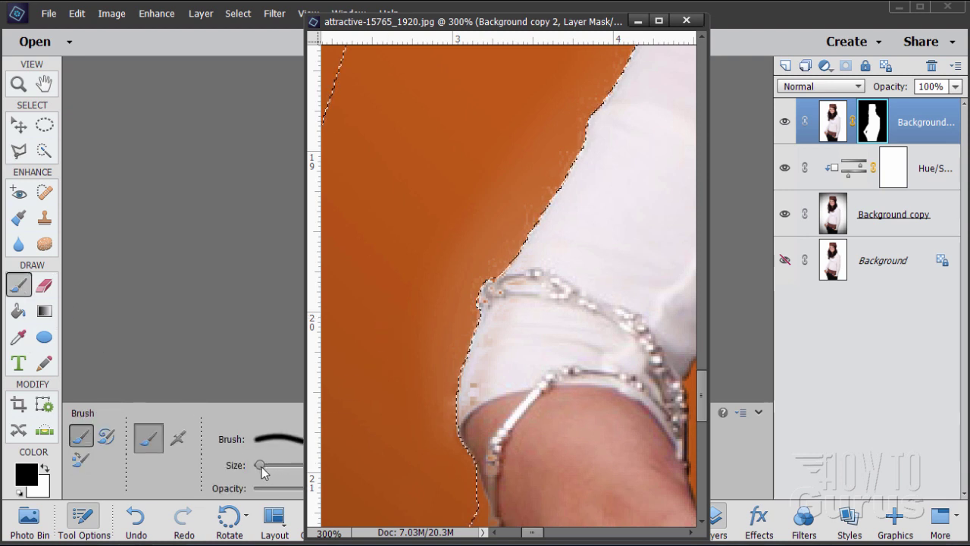
pyautogui.moveTo(258, 465); pyautogui.dragTo(281, 471)
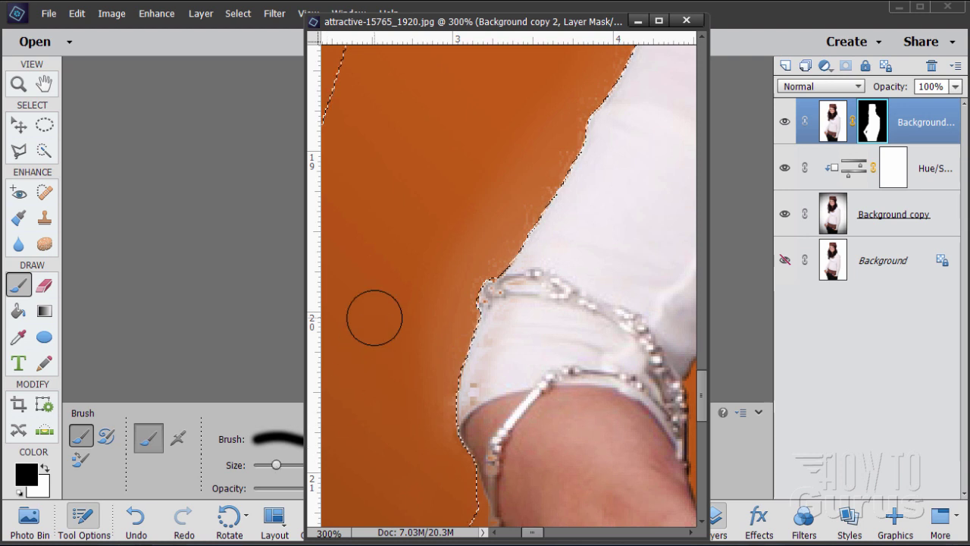
pyautogui.moveTo(469, 27); pyautogui.dragTo(604, 25)
pyautogui.moveTo(431, 28); pyautogui.dragTo(422, 14)
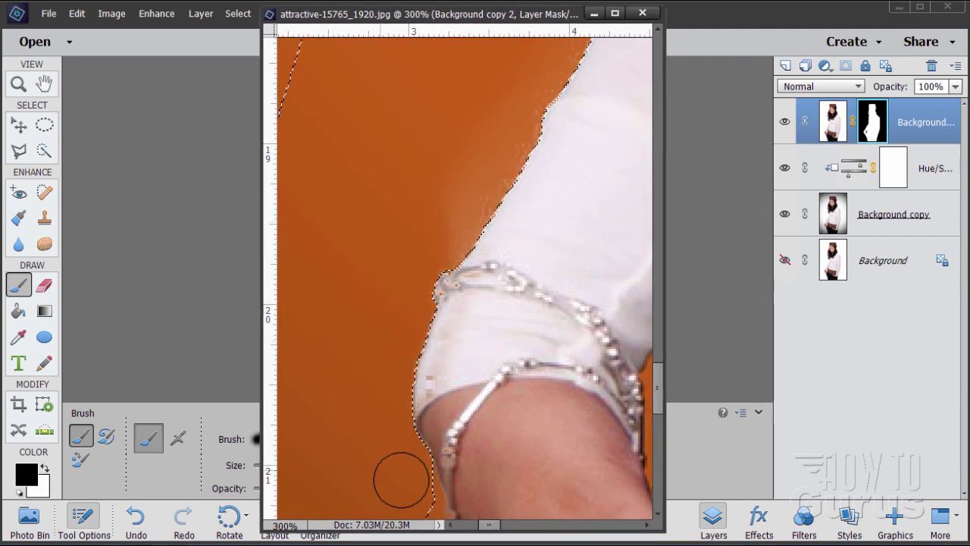
pyautogui.moveTo(447, 243)
pyautogui.mouseDown()
pyautogui.moveTo(482, 198)
pyautogui.moveTo(486, 169)
pyautogui.moveTo(432, 210)
pyautogui.moveTo(502, 157)
pyautogui.mouseUp()
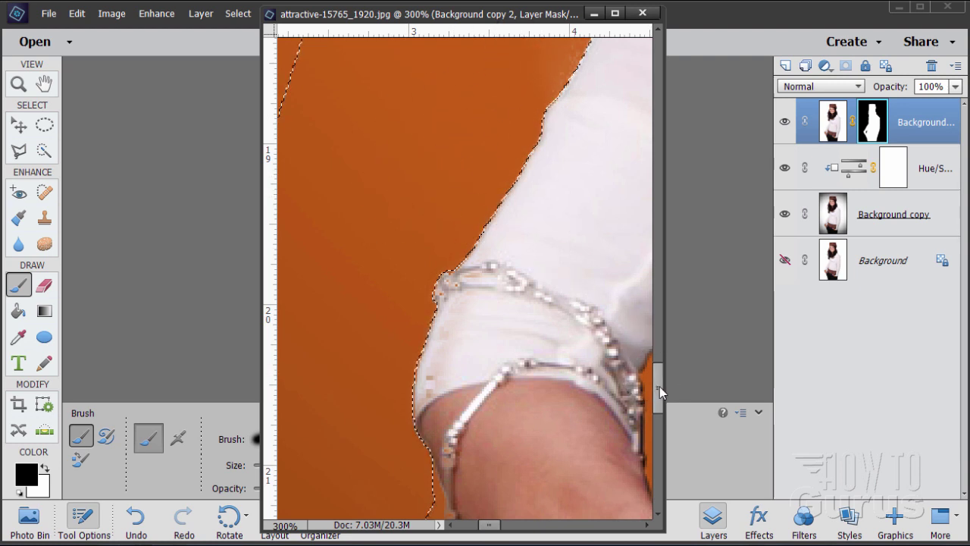
# Step: Continue painting black on the mask inside the selection, up the sleeve's outer edge to the hair curls
pyautogui.moveTo(660, 386); pyautogui.dragTo(665, 356)
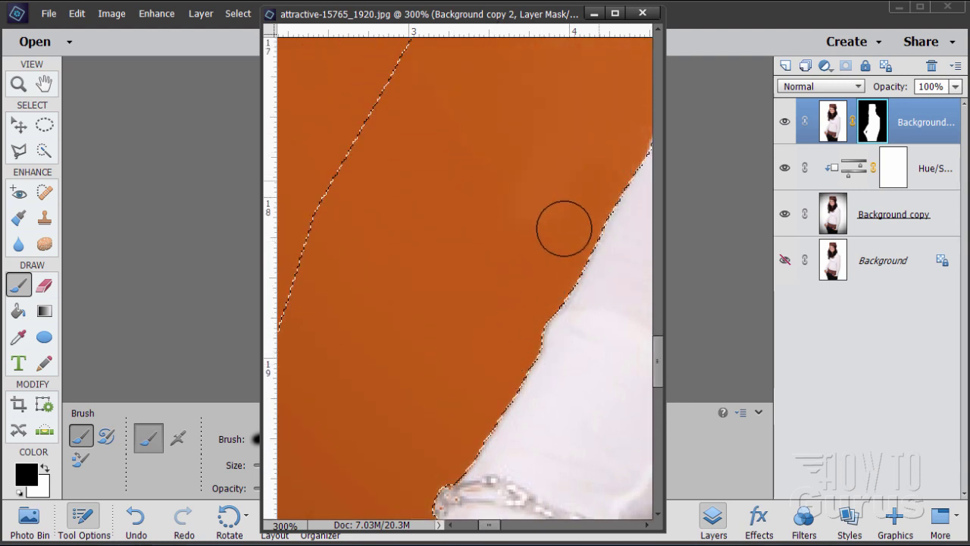
pyautogui.moveTo(570, 121); pyautogui.dragTo(375, 281)
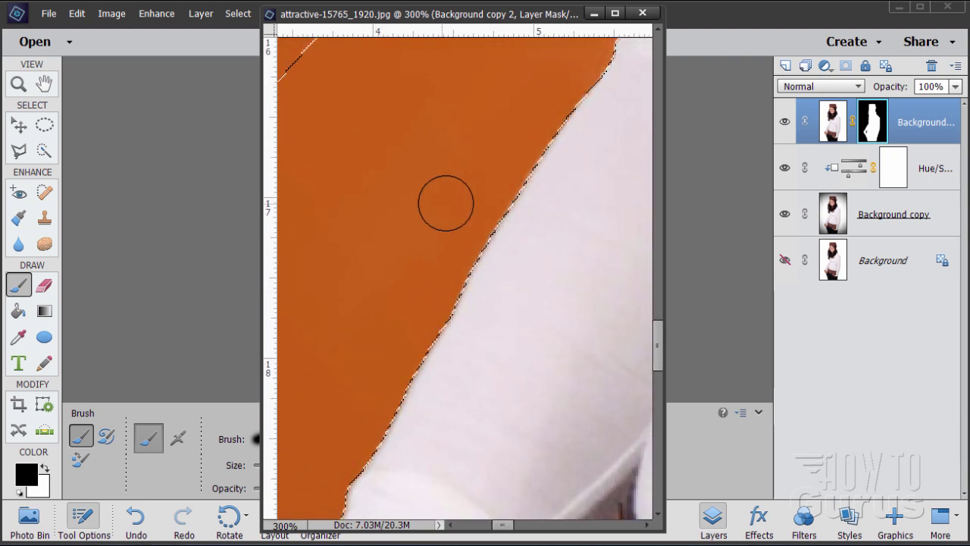
pyautogui.moveTo(500, 130); pyautogui.dragTo(373, 329)
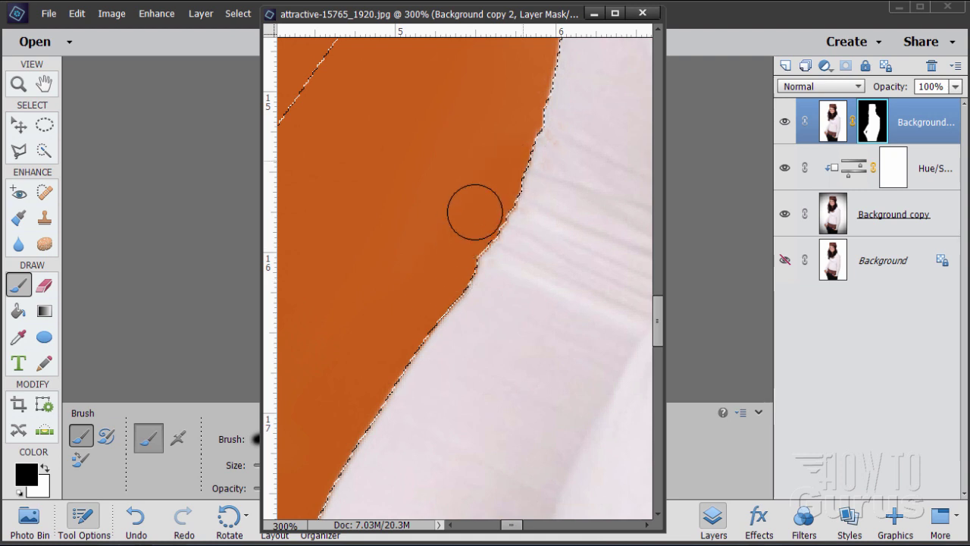
pyautogui.moveTo(480, 158); pyautogui.dragTo(375, 348)
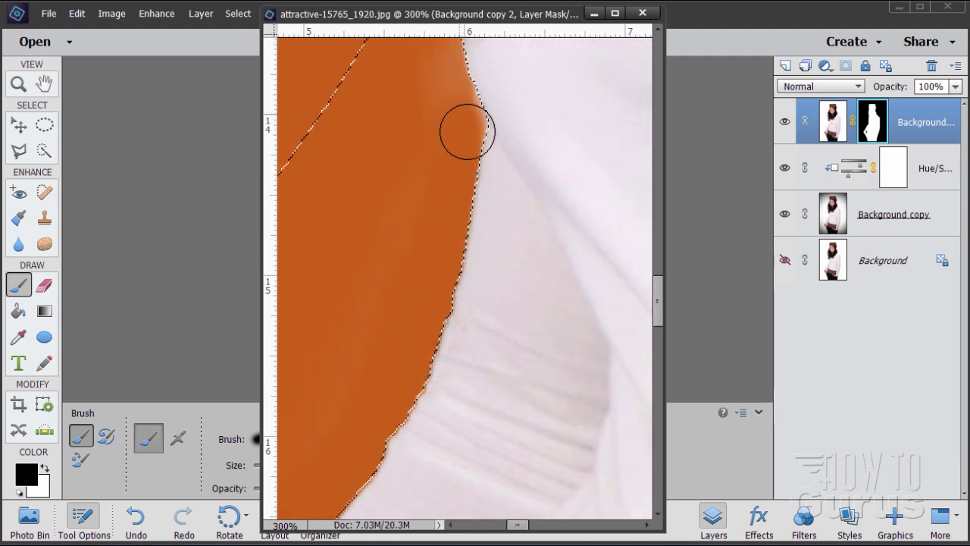
pyautogui.moveTo(403, 140)
pyautogui.mouseDown()
pyautogui.moveTo(408, 242)
pyautogui.moveTo(436, 303)
pyautogui.mouseUp()
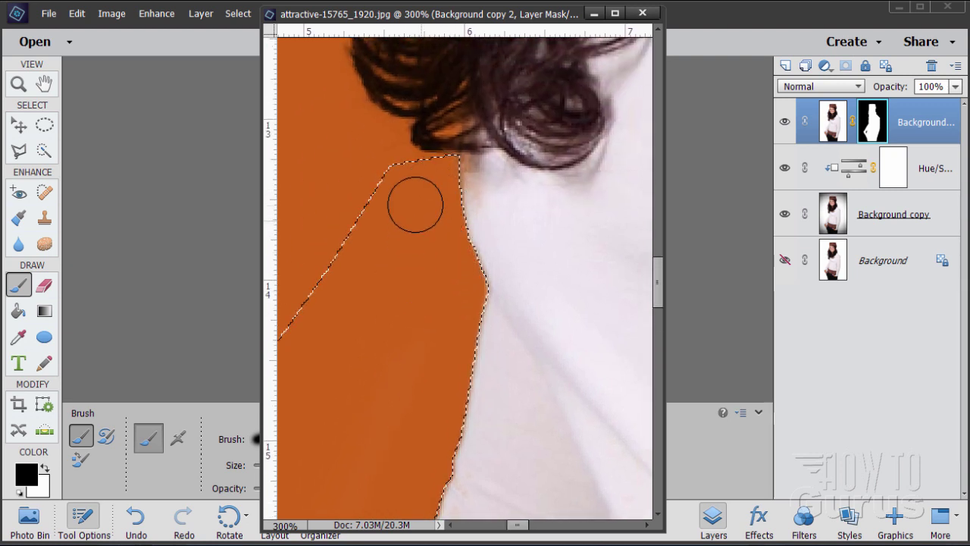
# Step: Return to the full portrait at 33% zoom and clear the lasso selection beside the arm
pyautogui.click(23, 82)
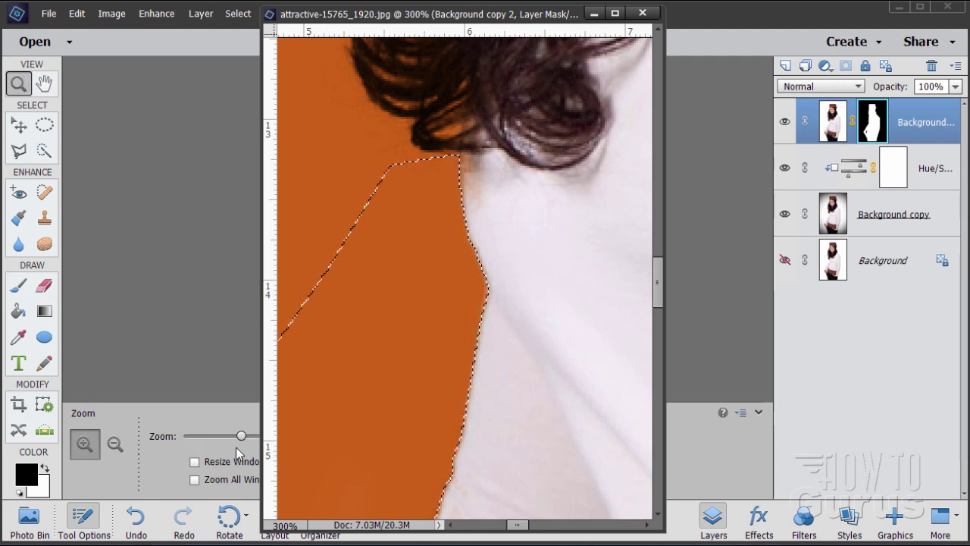
pyautogui.moveTo(241, 437); pyautogui.dragTo(195, 438)
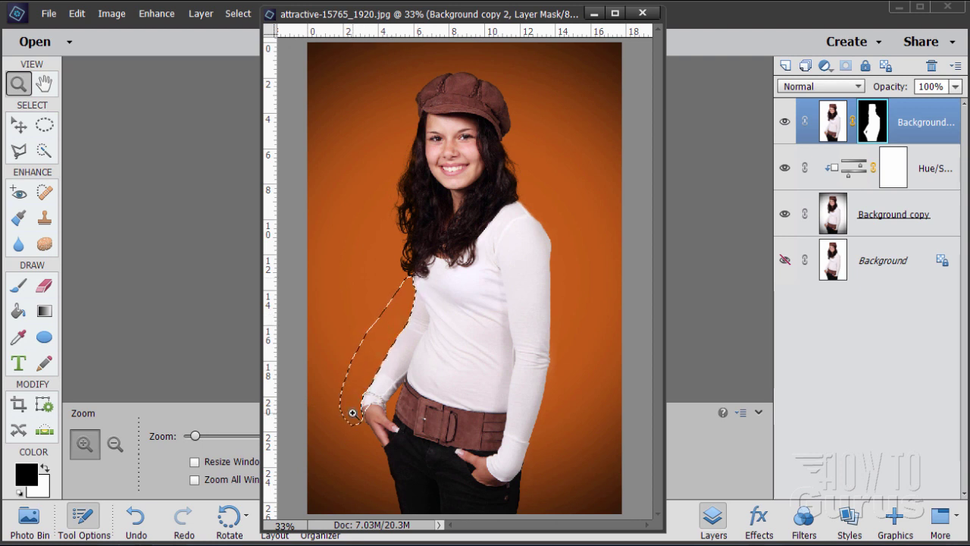
pyautogui.click(238, 14)
pyautogui.click(244, 42)
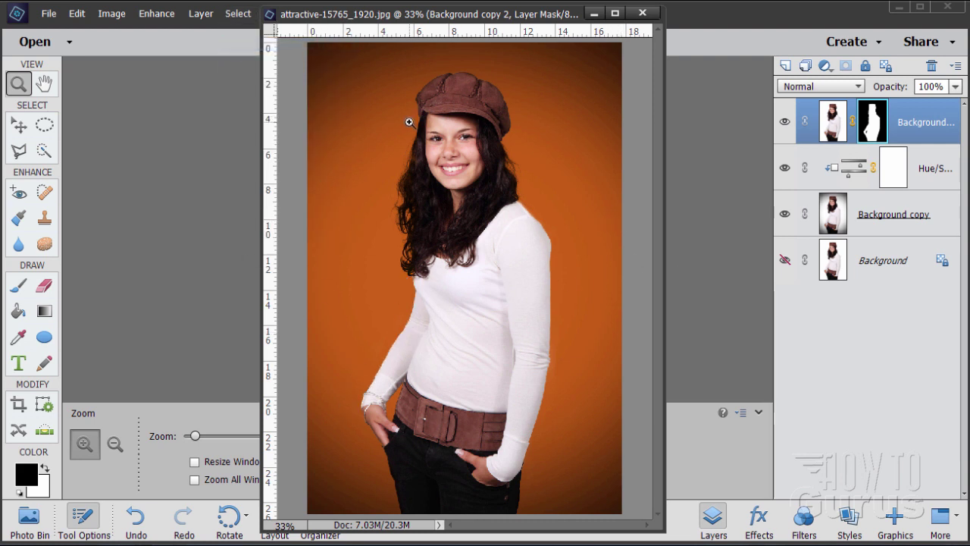
# Step: Hide the masked layer of the woman to check its effect, and show it again
pyautogui.click(19, 126)
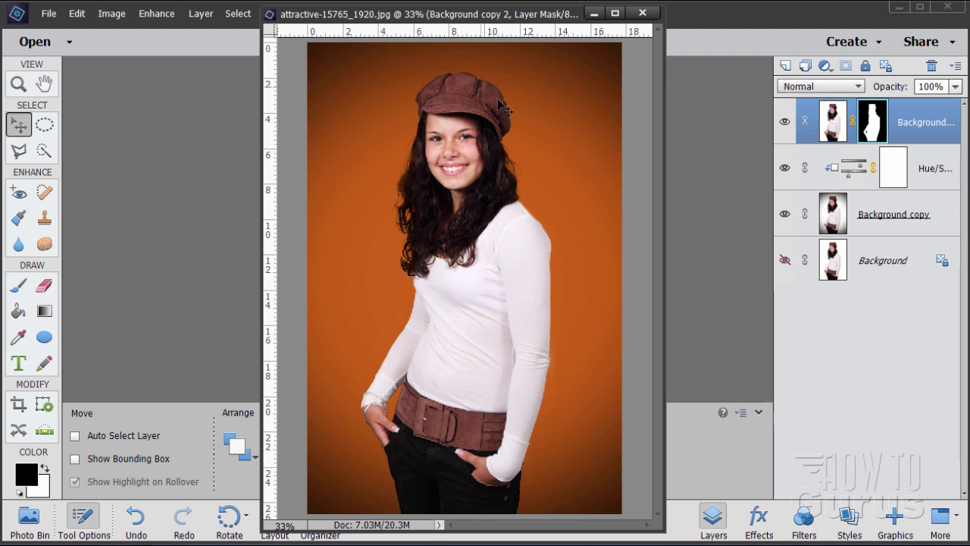
pyautogui.click(785, 123)
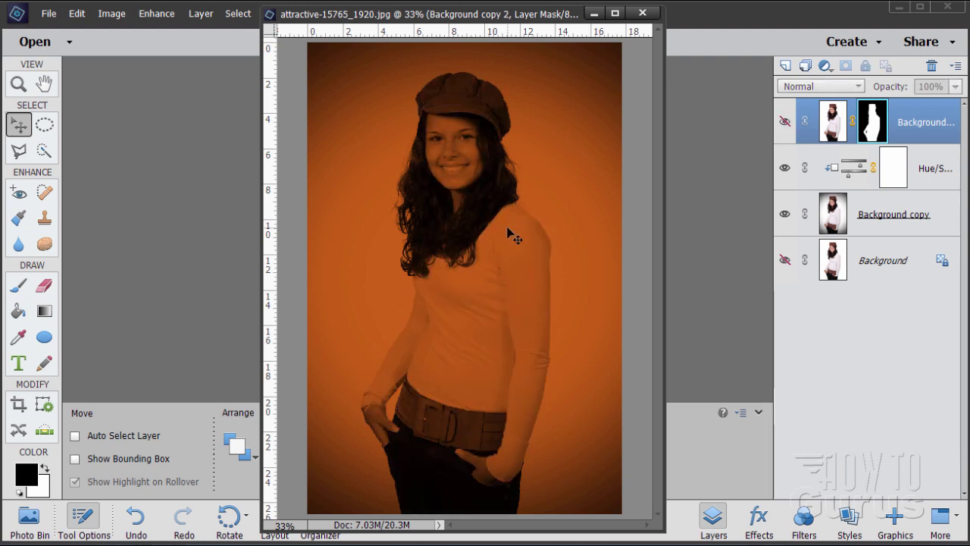
pyautogui.click(785, 123)
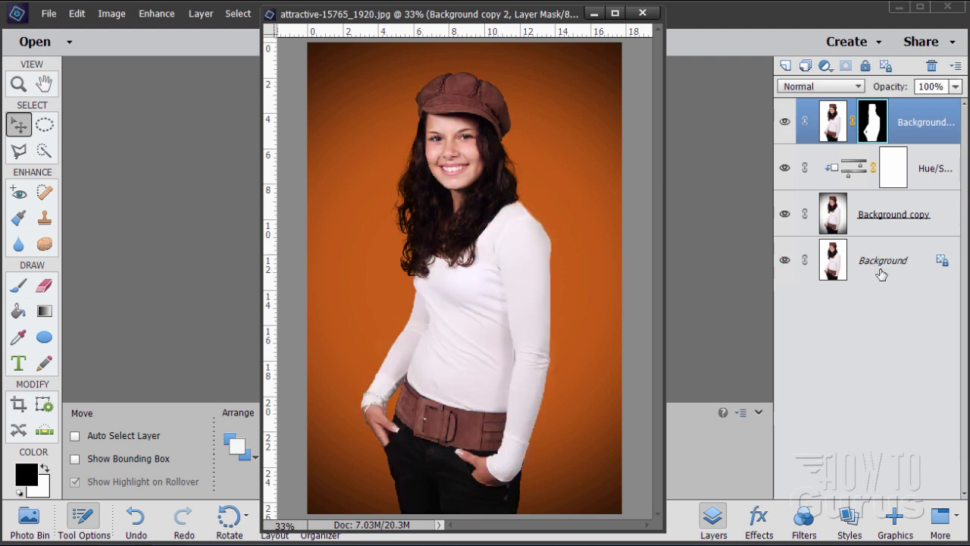
# Step: Show the original Background layer, duplicate it, and move the duplicate to the top of the layer stack
pyautogui.click(810, 262)
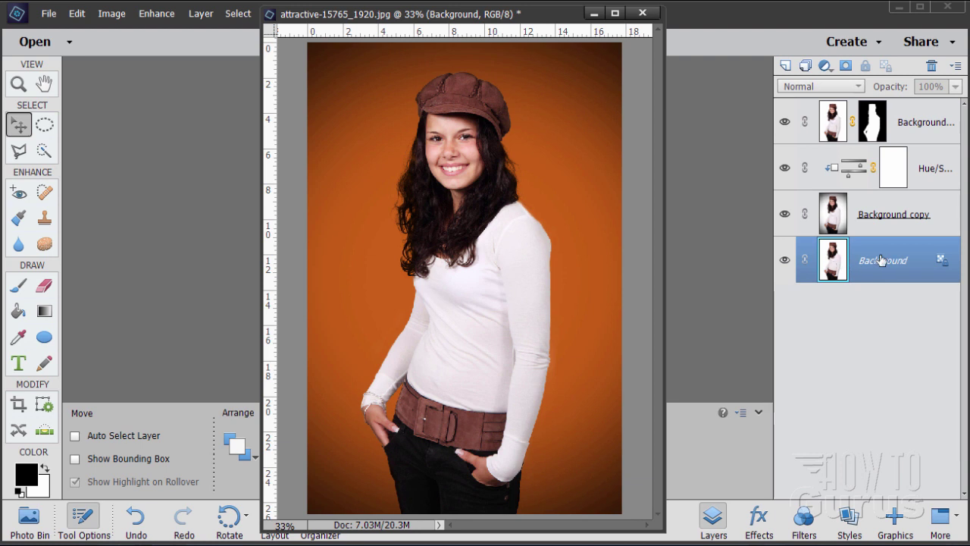
pyautogui.moveTo(861, 248); pyautogui.dragTo(805, 67)
pyautogui.moveTo(862, 254); pyautogui.dragTo(846, 102)
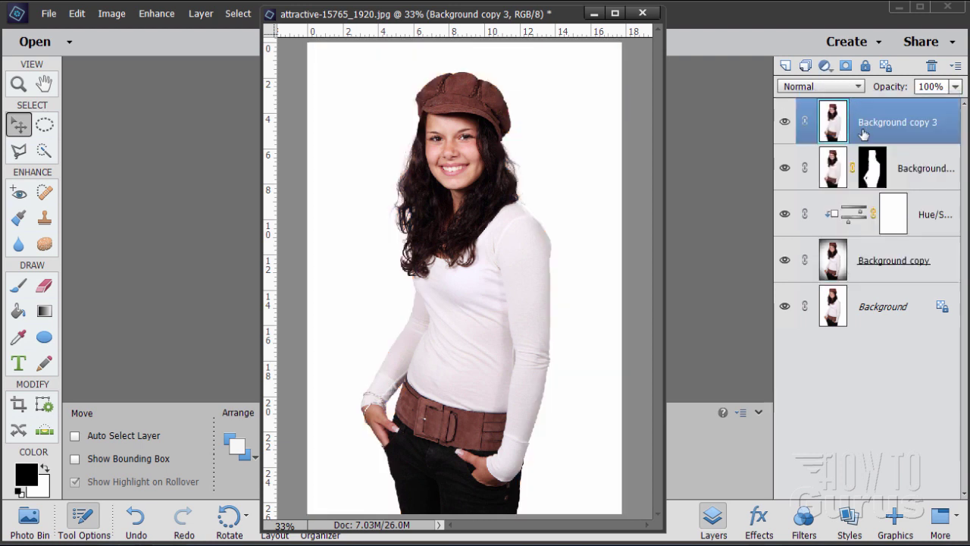
# Step: Toggle the top duplicate's visibility to compare the original portrait with the orange version, leaving the duplicate hidden
pyautogui.click(785, 124)
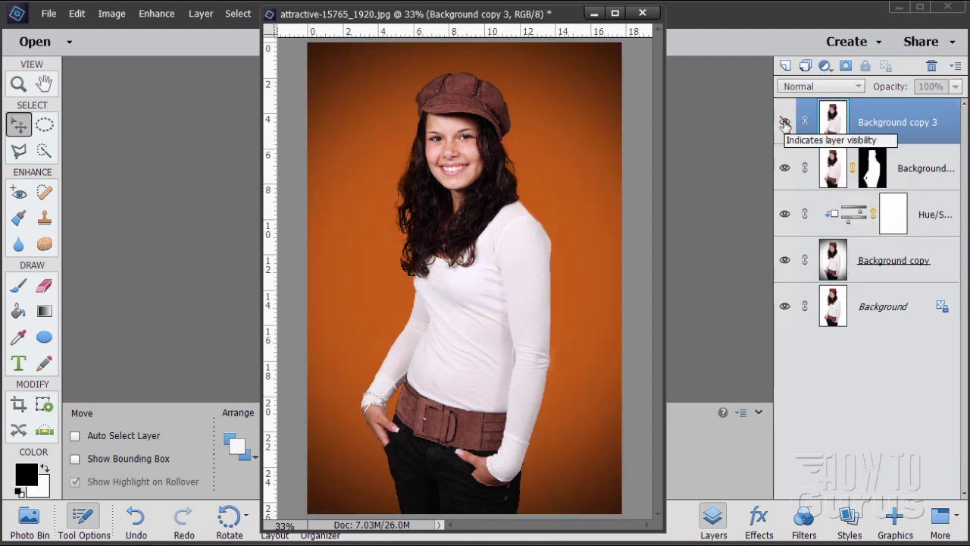
pyautogui.click(785, 124)
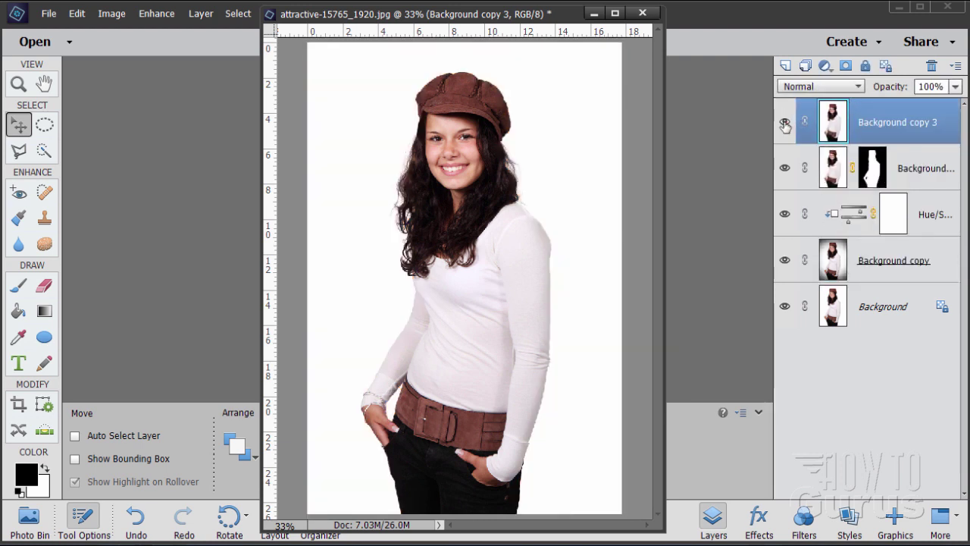
pyautogui.click(786, 124)
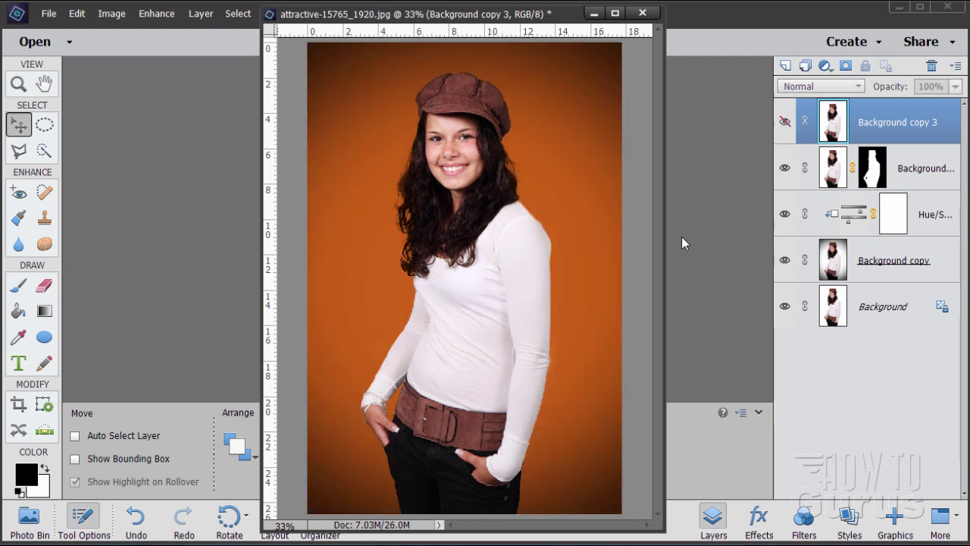